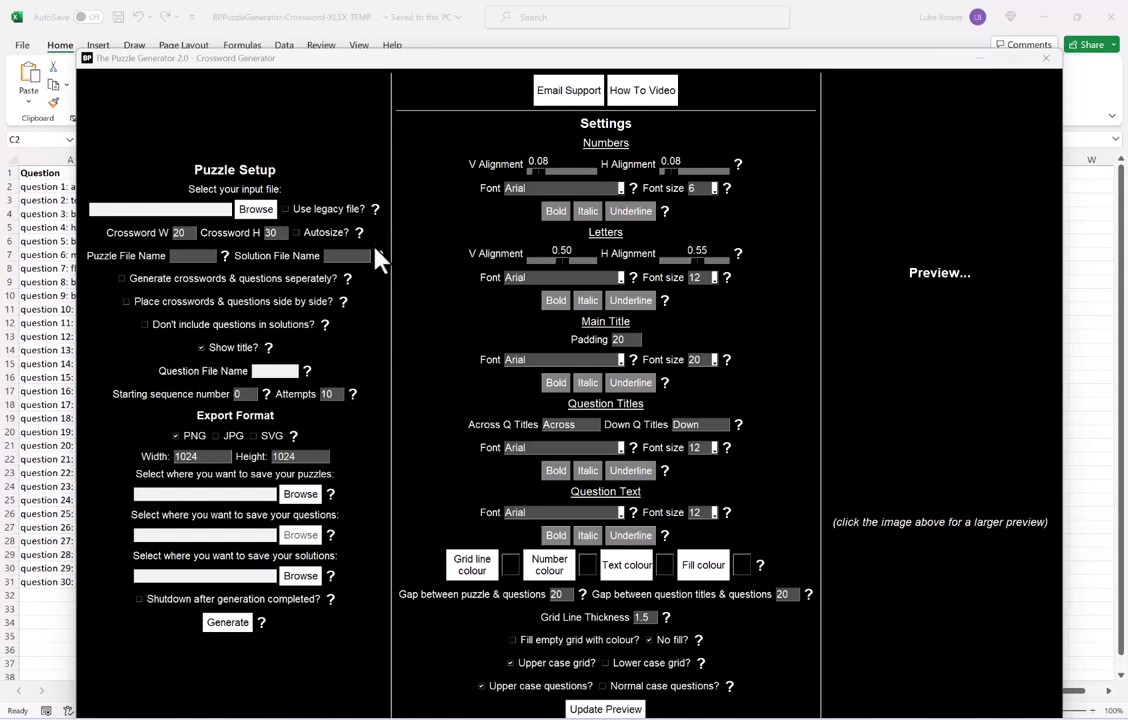
- Turn on the legacy file option for the crossword input
left_click(318, 211)
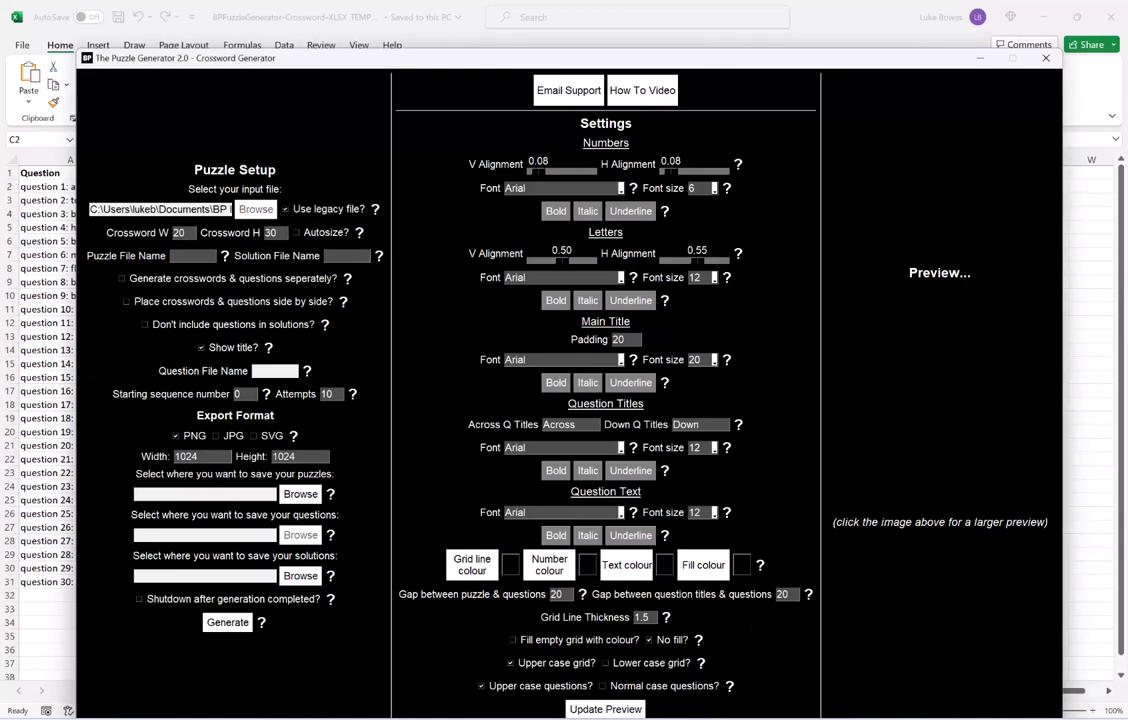
- Switch to the BP Puzzle Generator export workbook in Excel, check its CROSSWORD sheet, and submit the csv export from the MAIN sheet
mouse_move(768, 719)
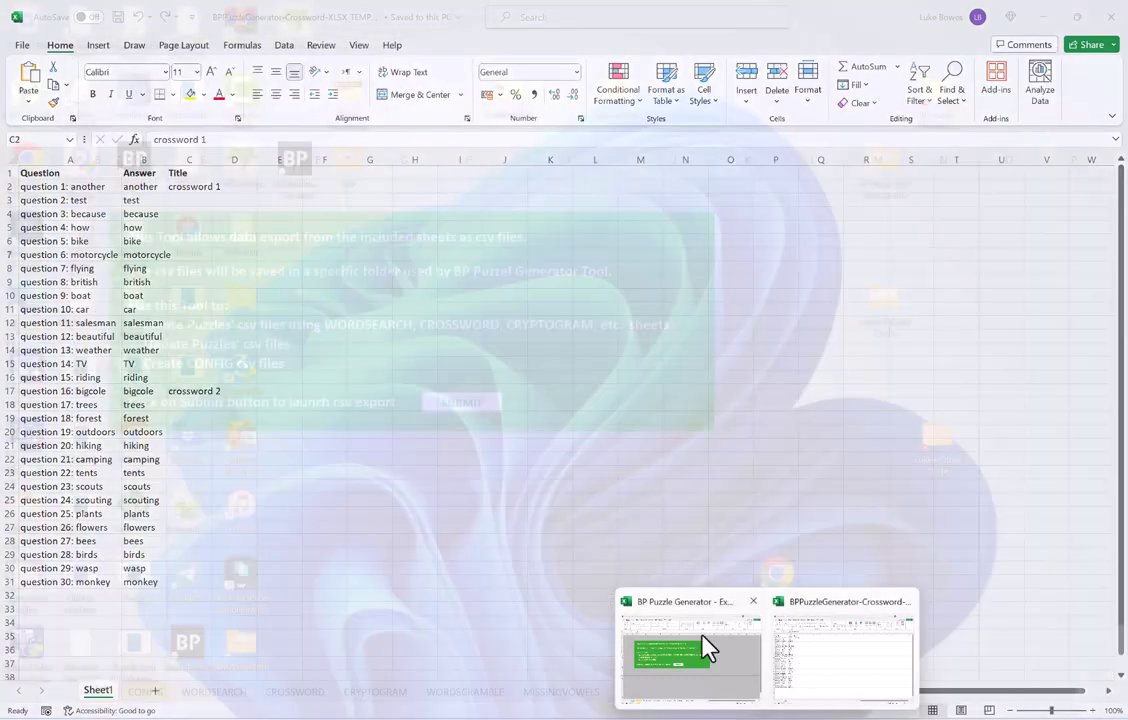
left_click(707, 650)
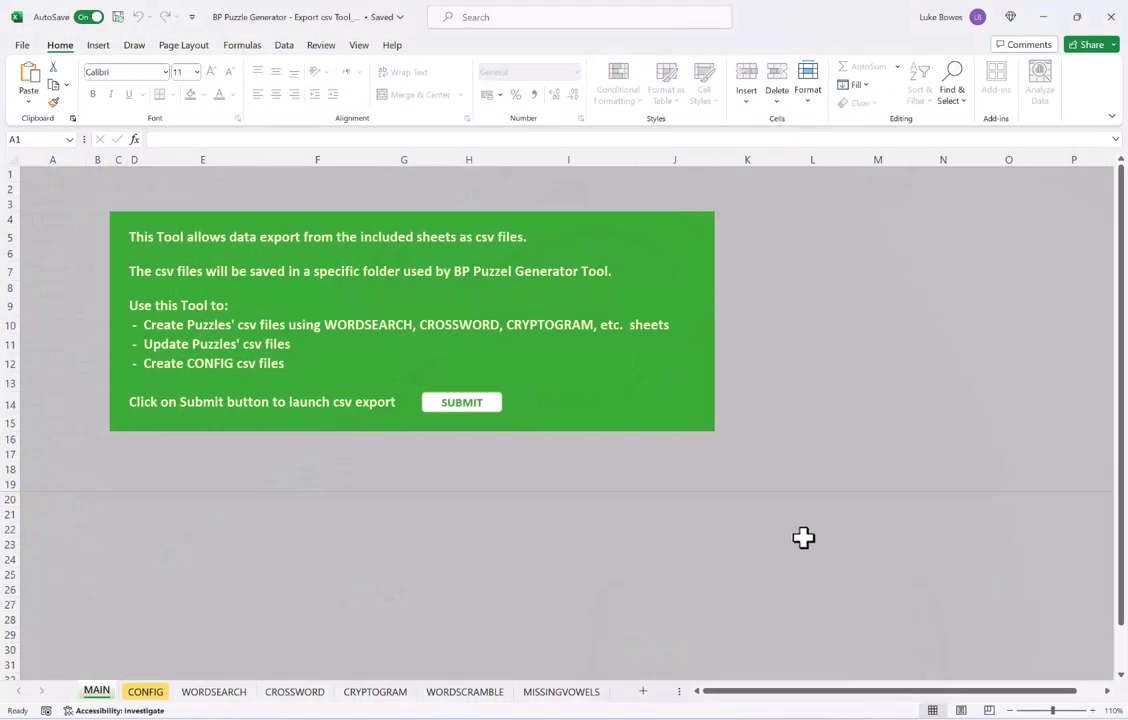
left_click(306, 696)
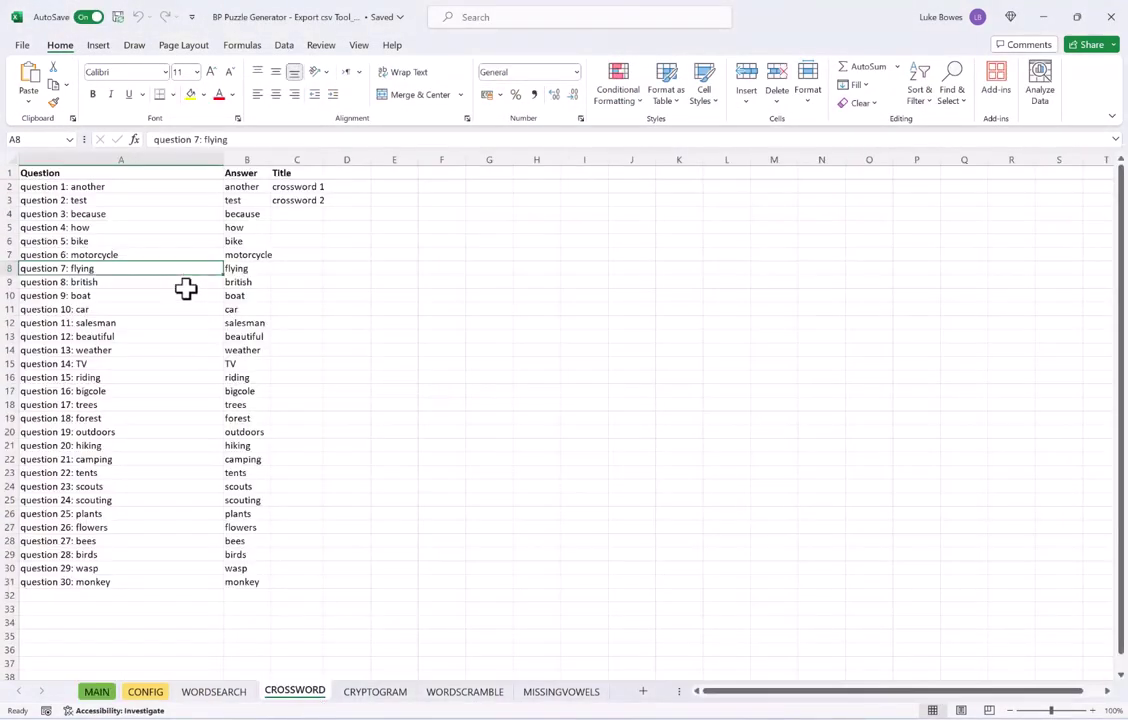
left_click(104, 692)
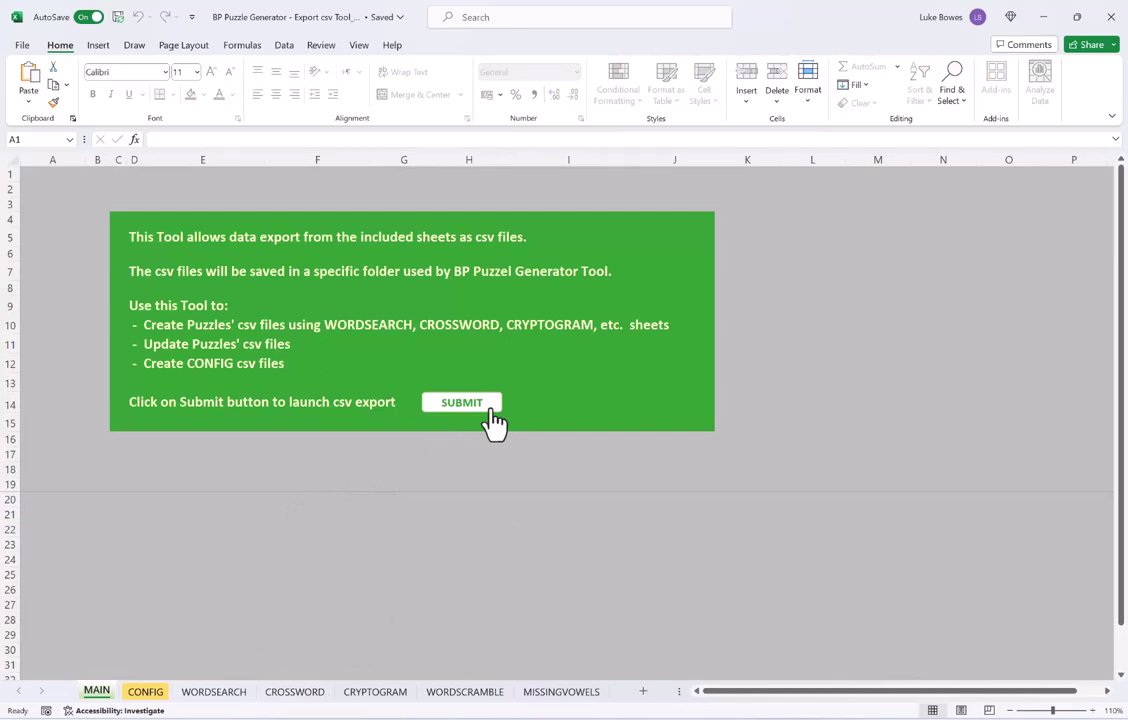
left_click(493, 412)
- Switch to the crossword XLSX template workbook and examine its Question, Answer and Title columns, including the first puzzle's title cell
mouse_move(797, 716)
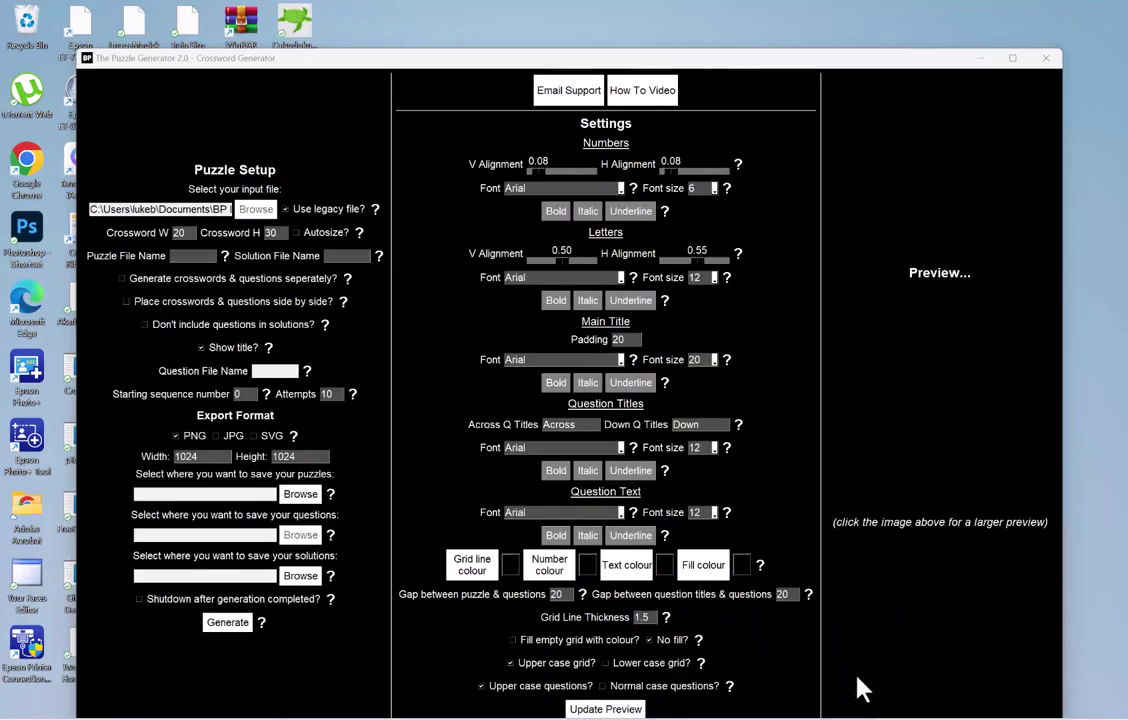
left_click(860, 688)
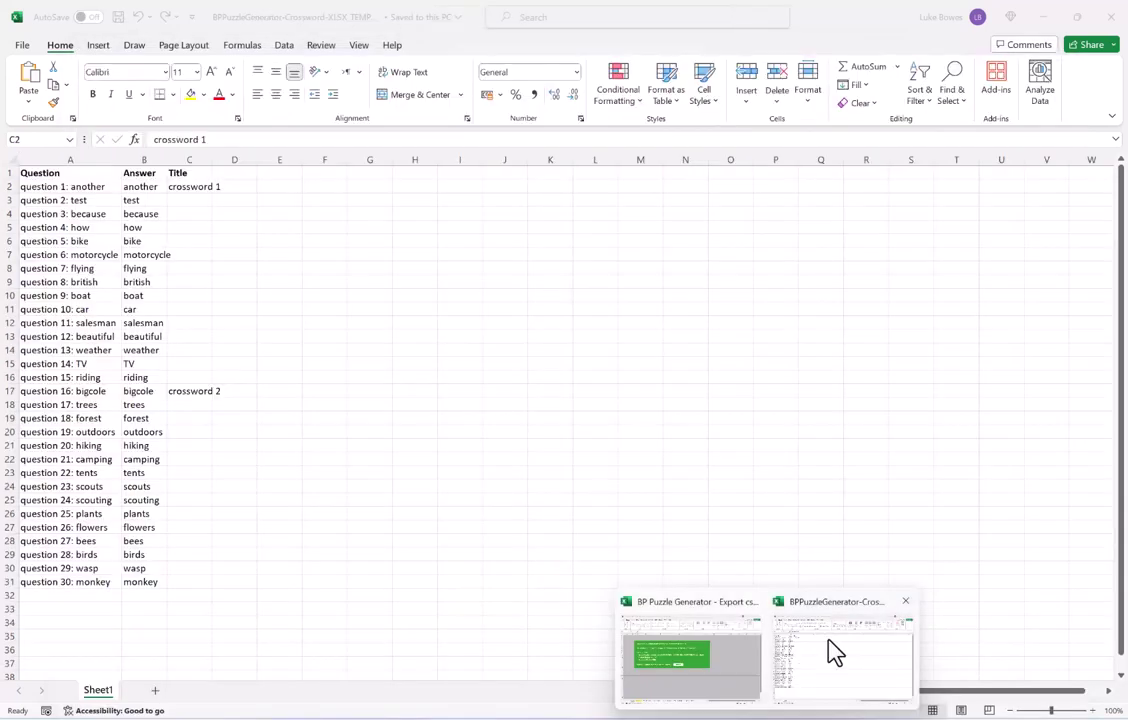
left_click(831, 655)
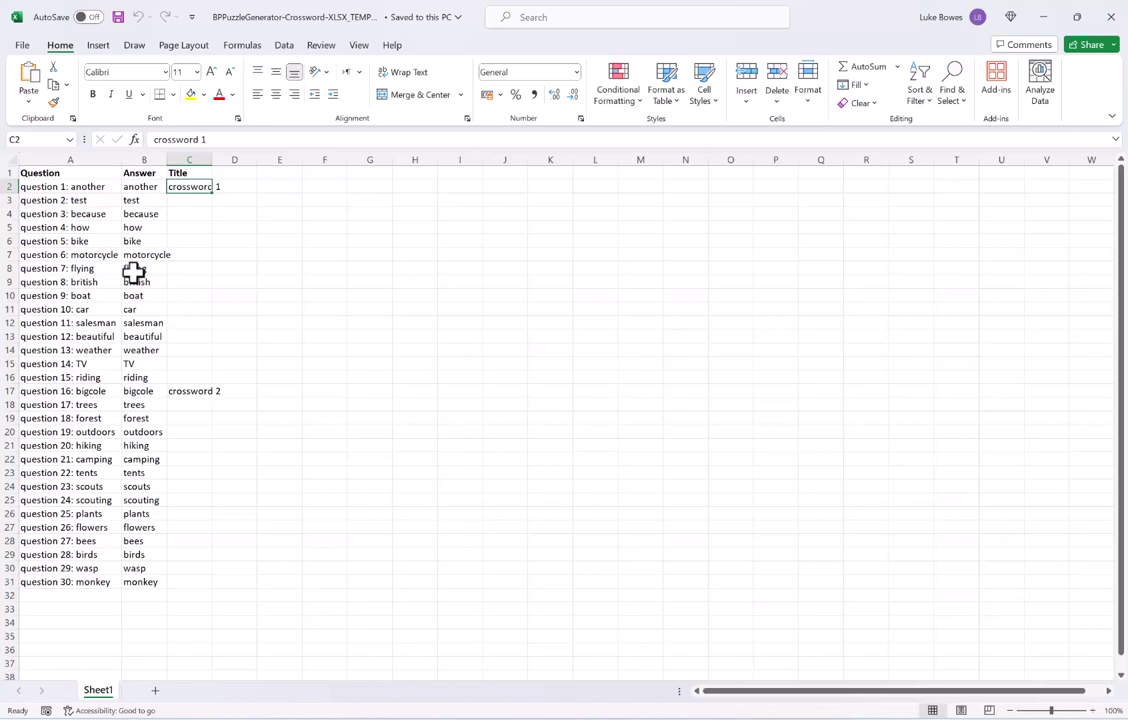
left_click(57, 176)
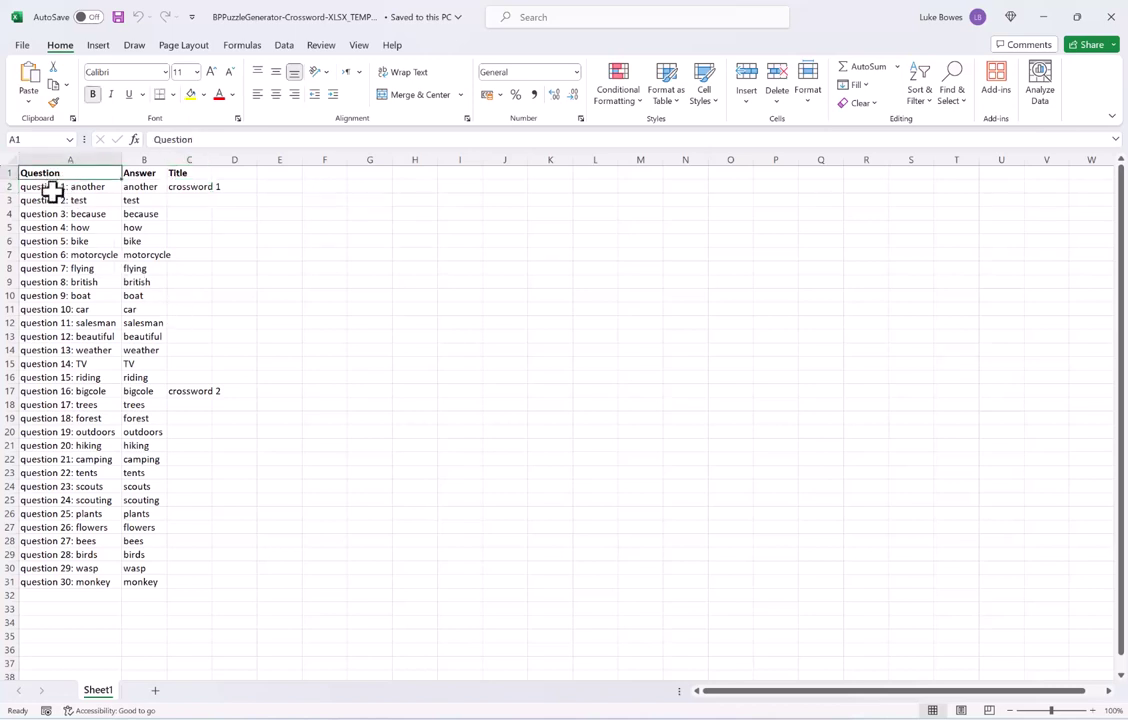
left_click(143, 174)
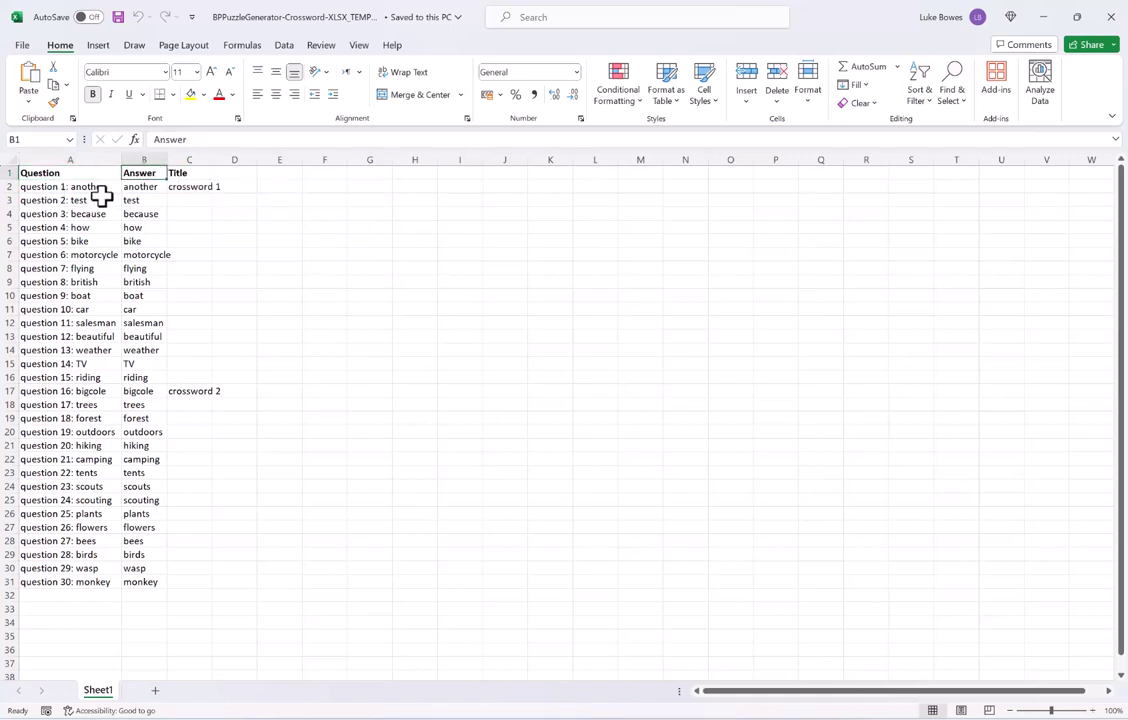
left_click(190, 173)
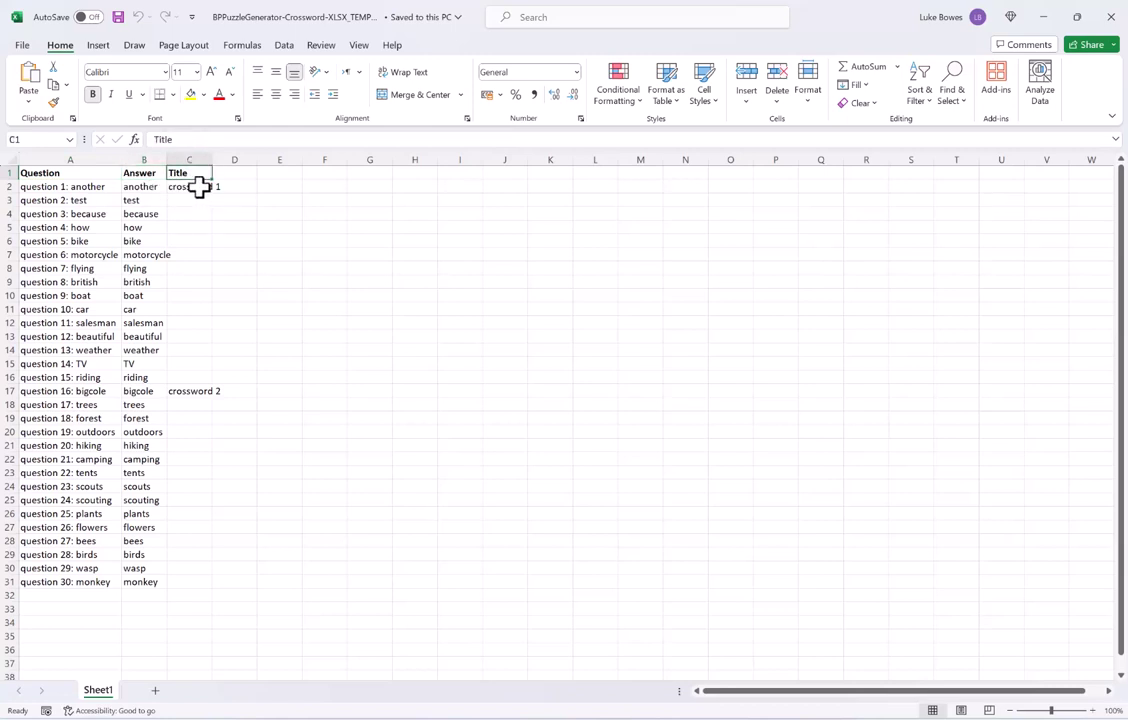
left_click(198, 188)
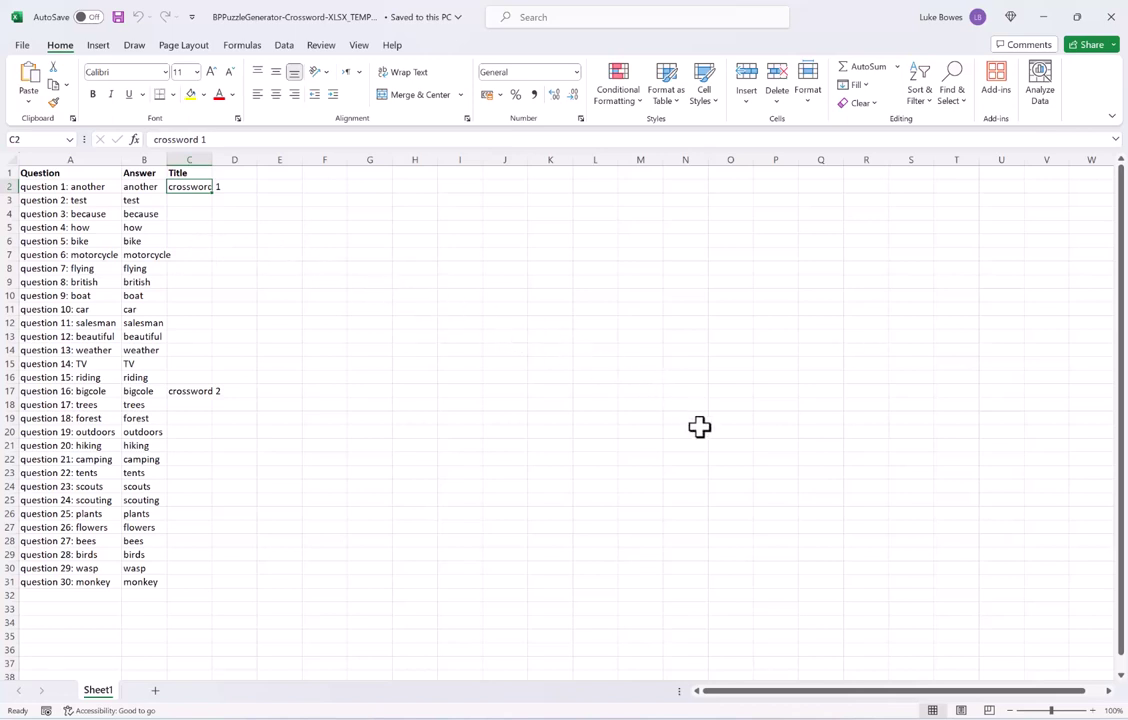
- Switch to the crossword TXT template in Notepad and highlight the separator between question 1 and its answer
left_click(736, 719)
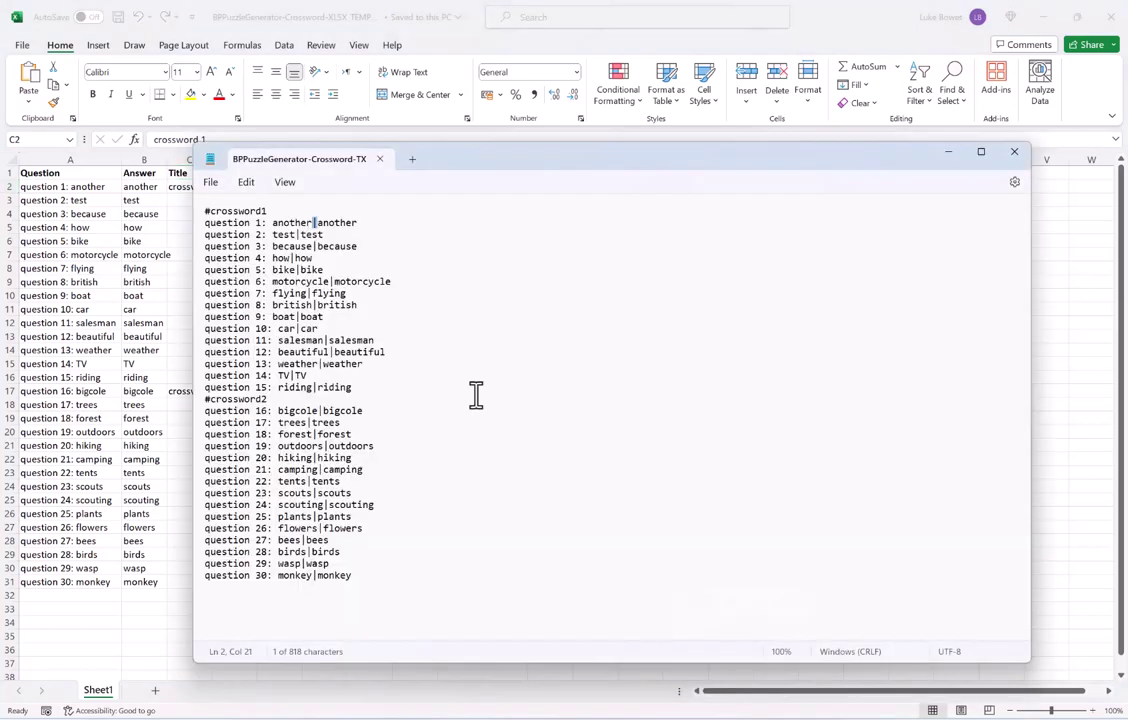
left_click(402, 320)
left_click_drag(313, 223, 320, 224)
- Switch back to The Puzzle Generator and read the help on supported input file formats and templates
mouse_move(833, 682)
left_click(736, 575)
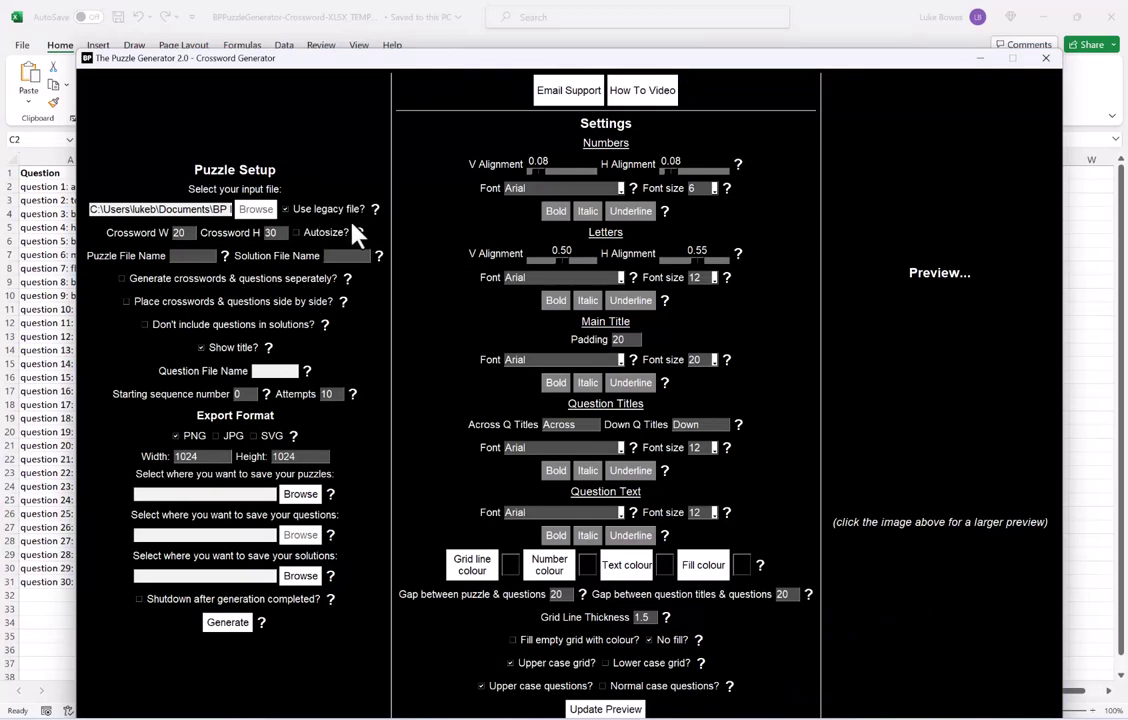
left_click(376, 210)
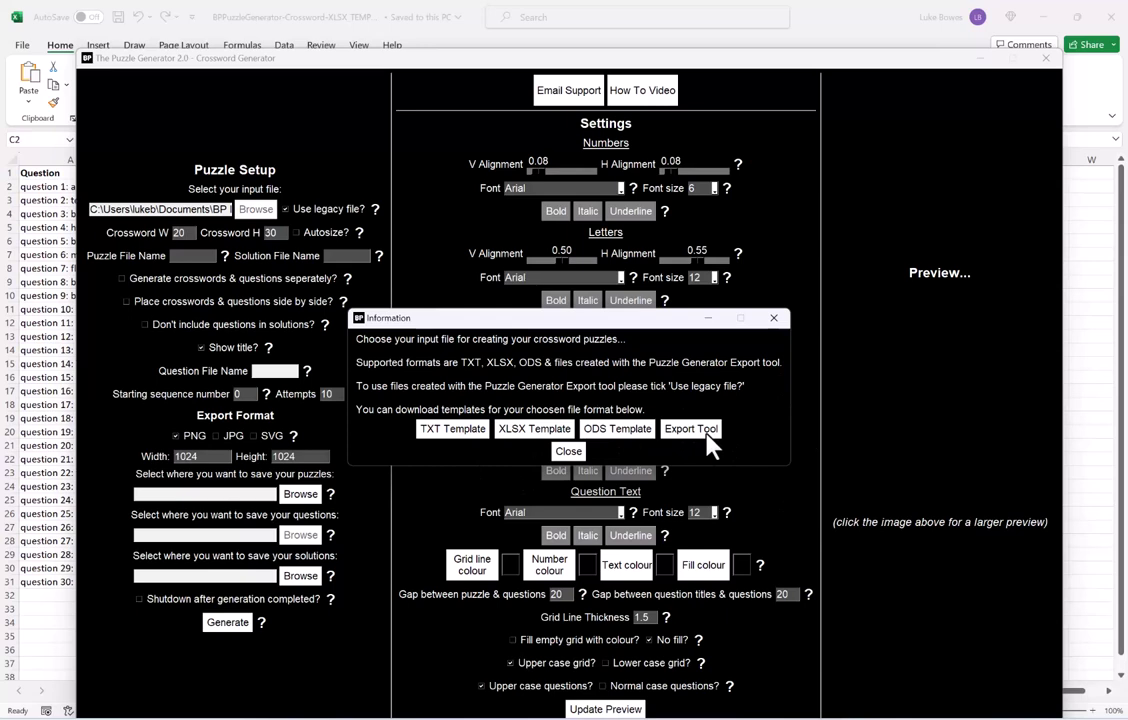
left_click(569, 455)
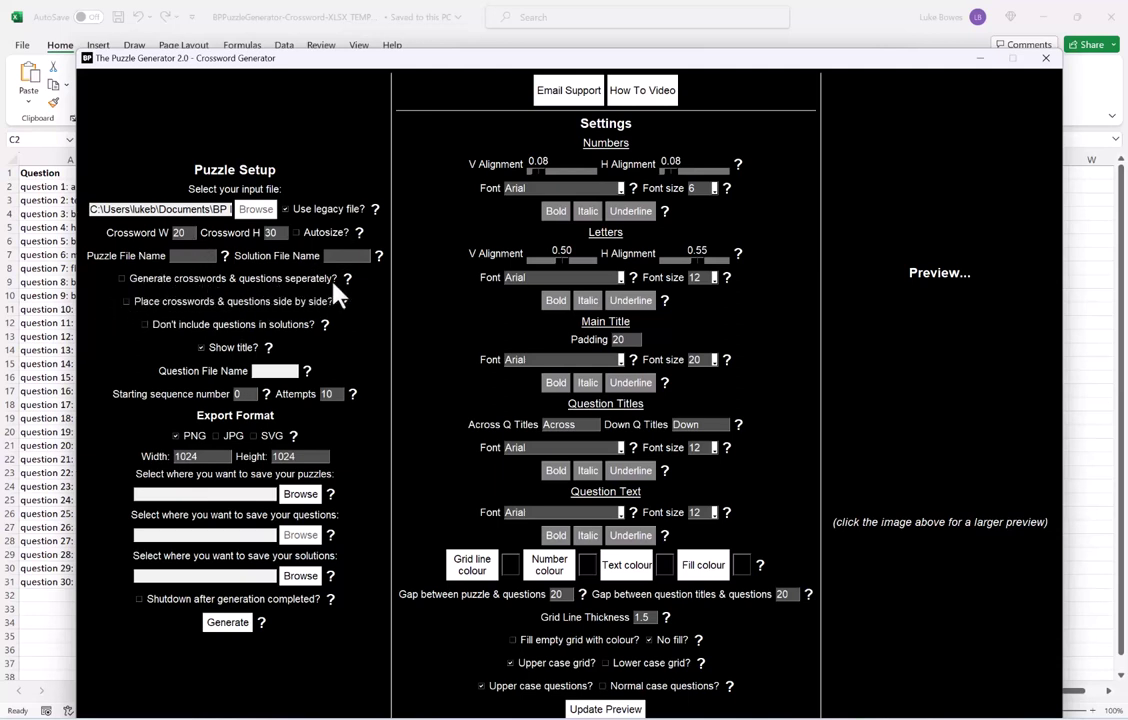
- Set the OneDrive Documents folder as the save location for both the puzzles and the solutions
left_click(301, 494)
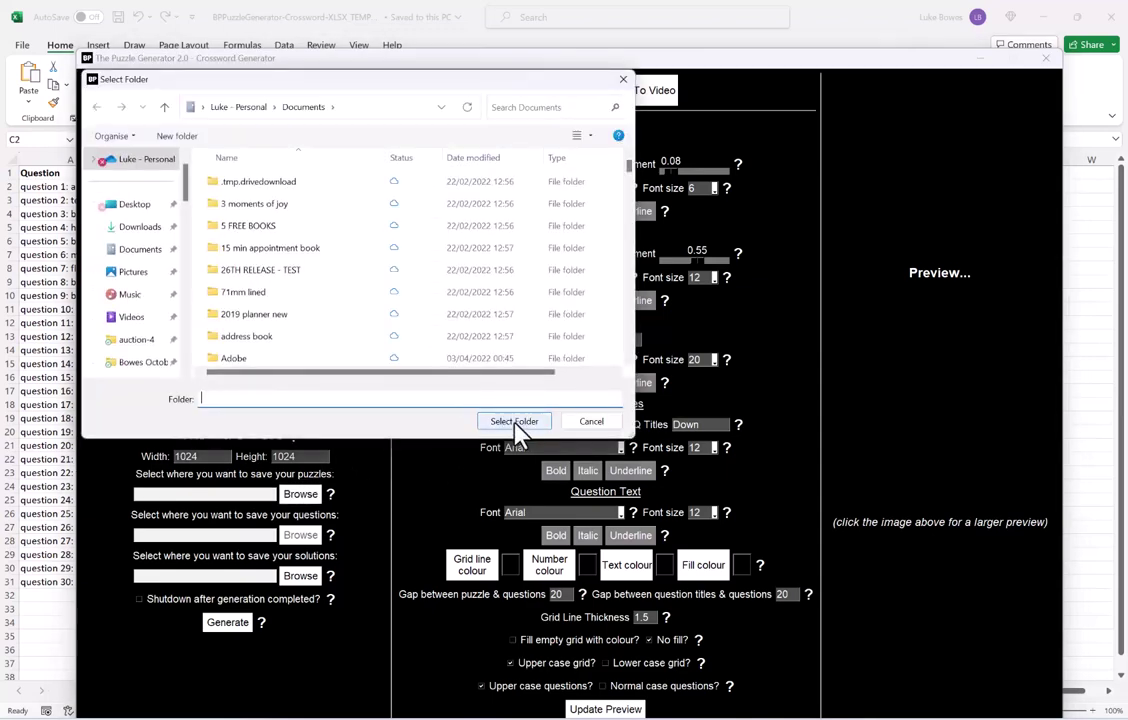
left_click(515, 421)
left_click(300, 576)
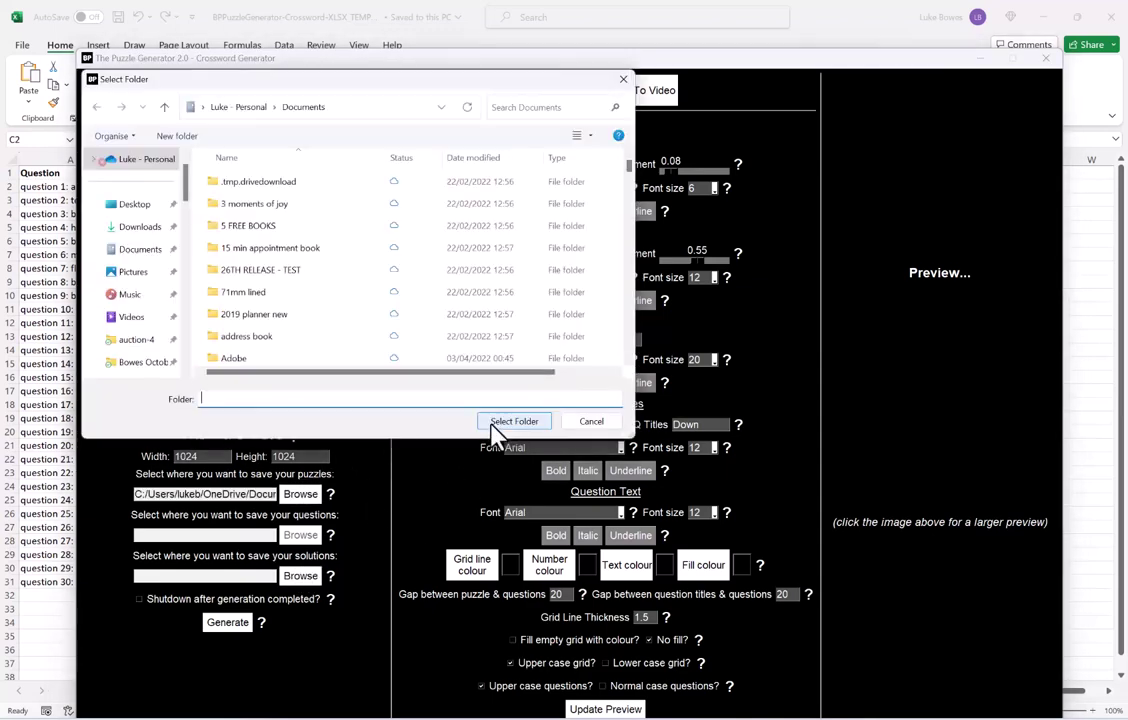
left_click(508, 424)
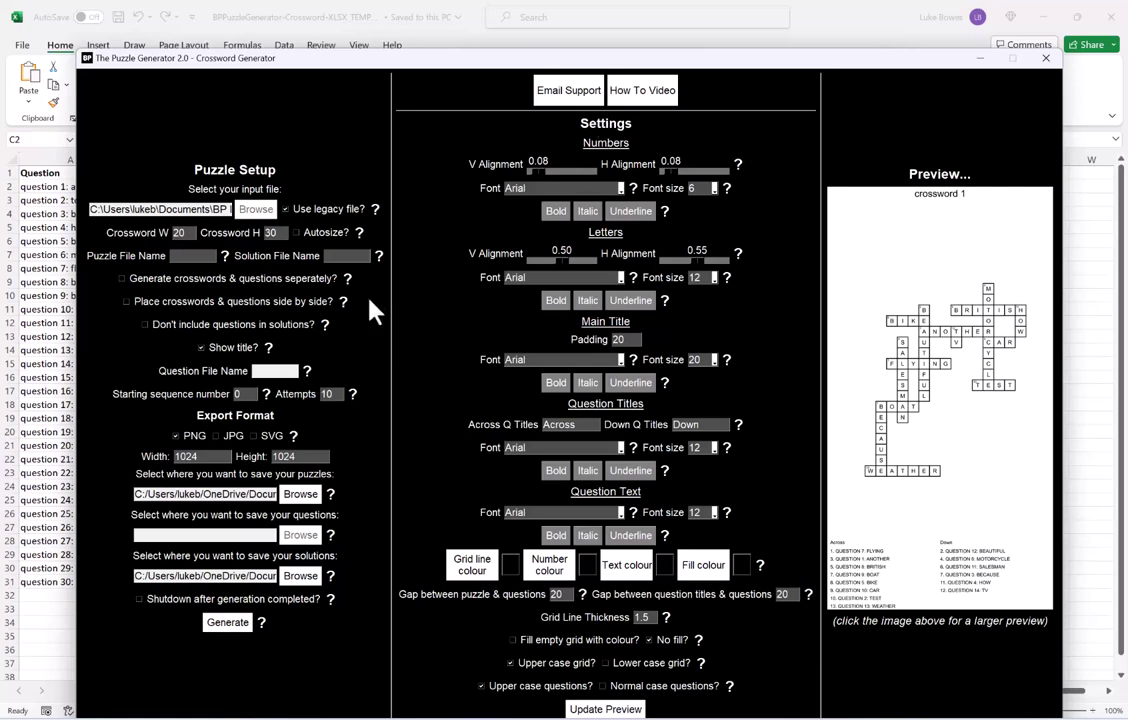
- Try generating the crosswords and questions separately, with the questions saved in the Documents folder
left_click(265, 282)
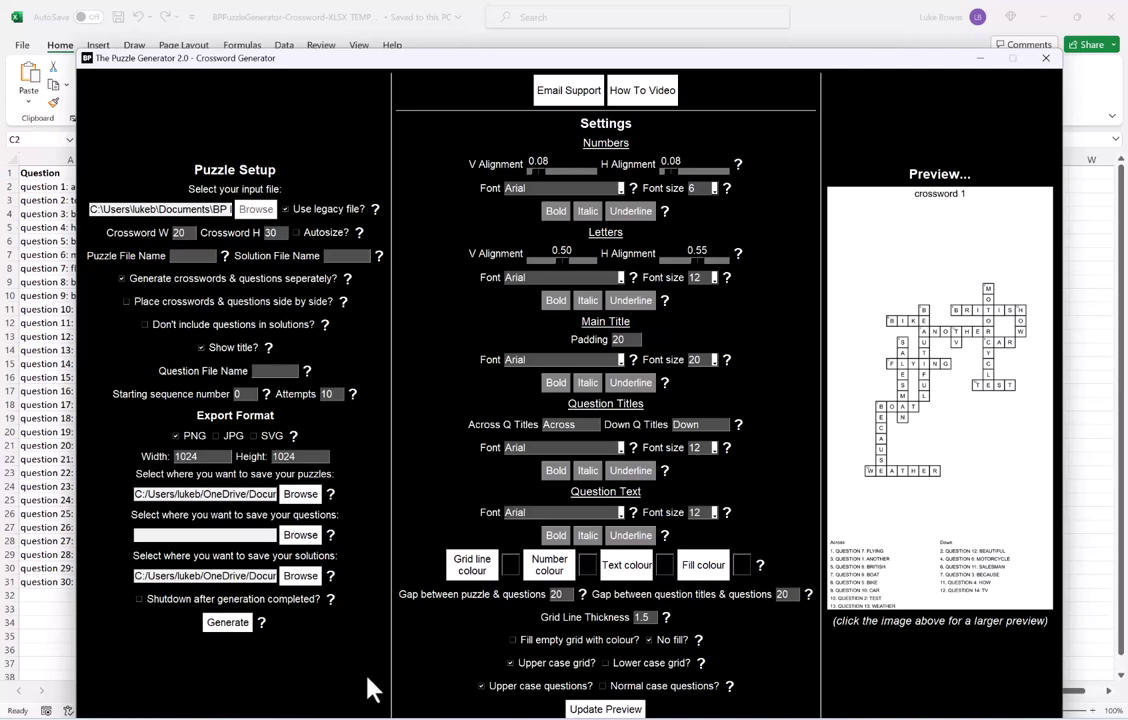
left_click(620, 710)
left_click(464, 405)
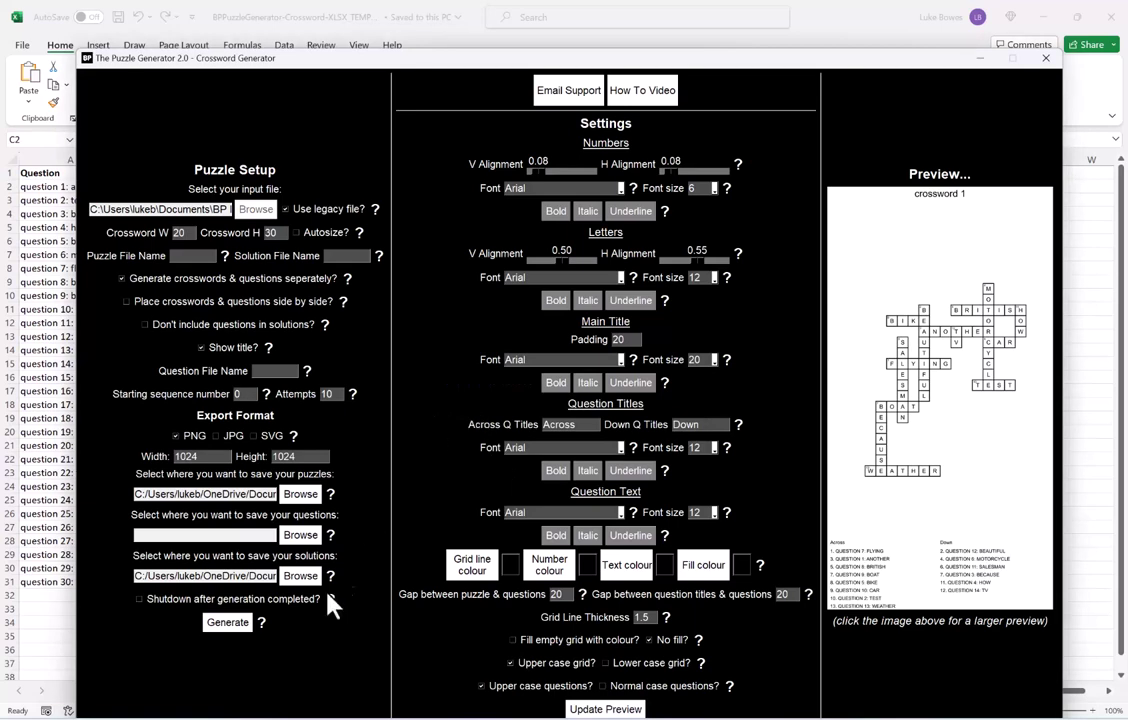
left_click(300, 535)
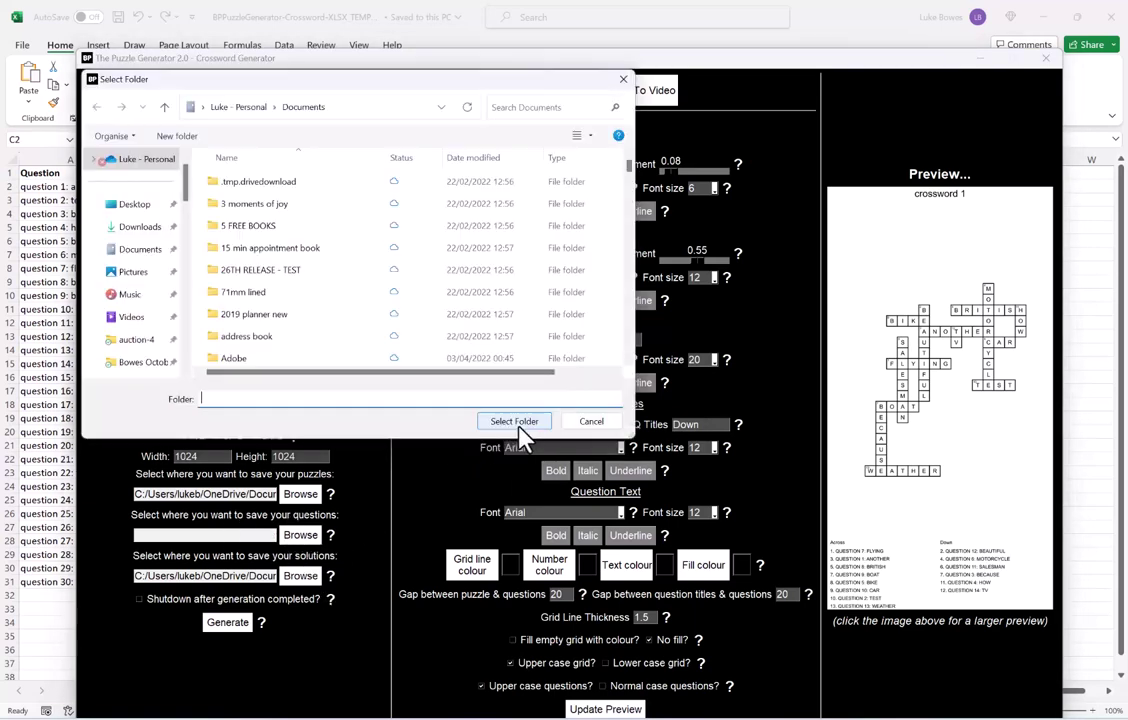
left_click(519, 430)
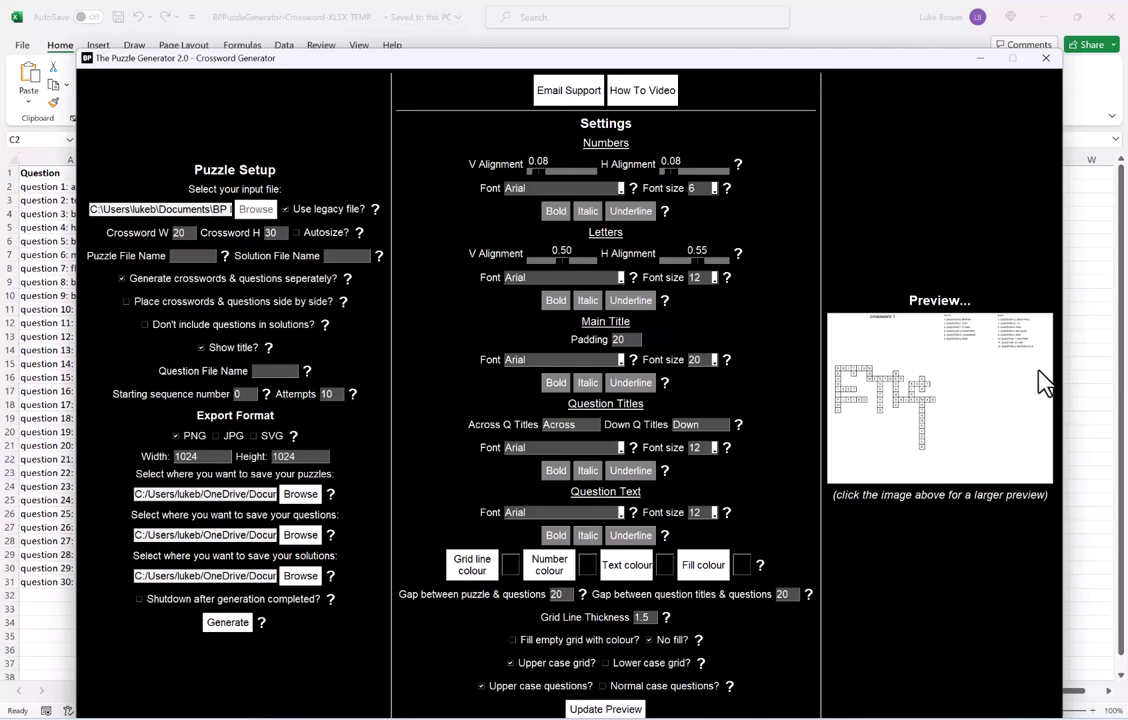
left_click(245, 282)
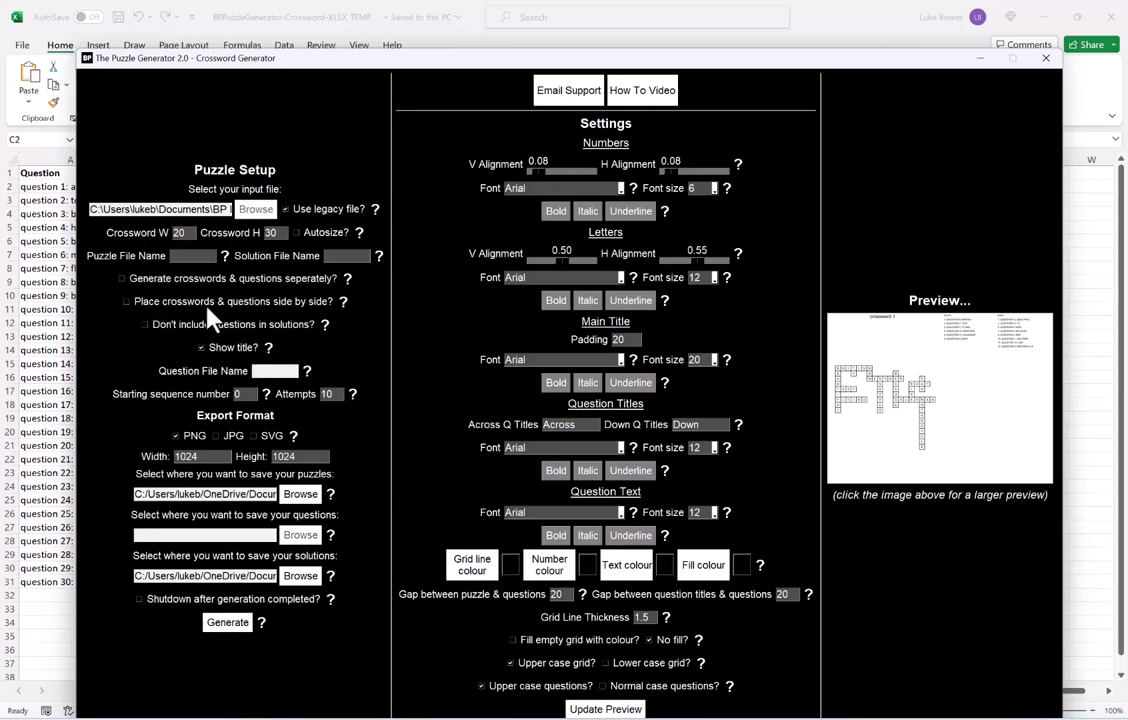
- Place the crosswords and questions side by side and set the crossword height to 20
left_click(216, 304)
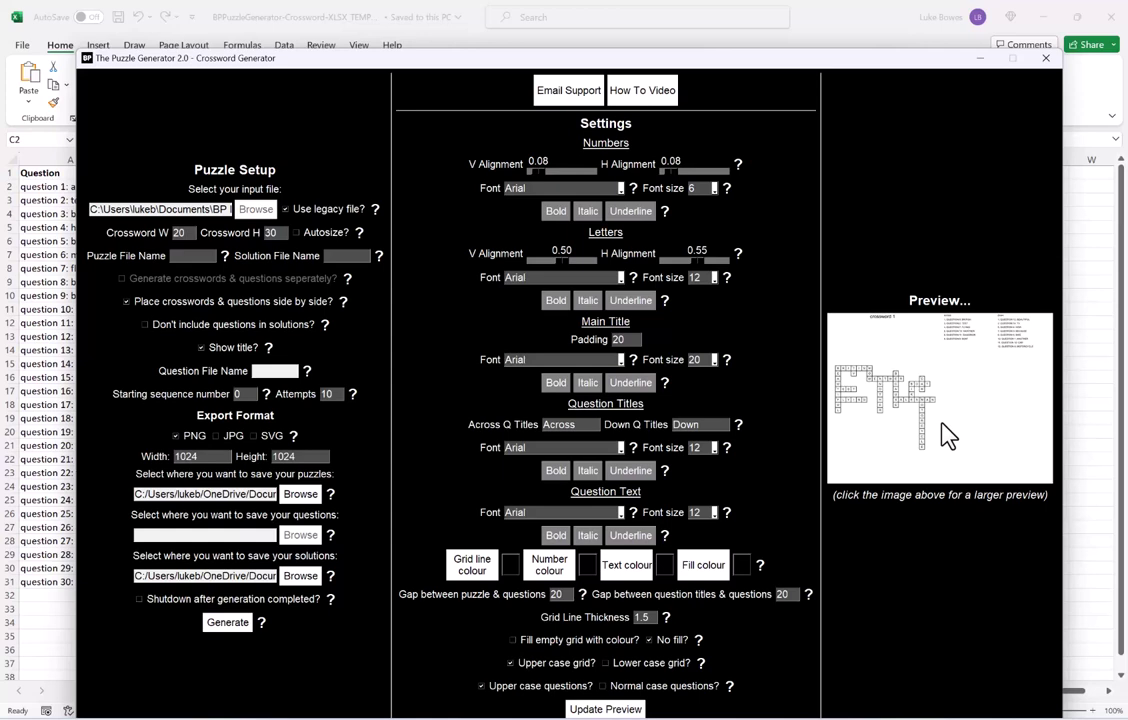
double_click(269, 240)
key("BackSpace")
- Set the main title's font size to 40
left_click(717, 372)
scroll(712, 480, "down", 3)
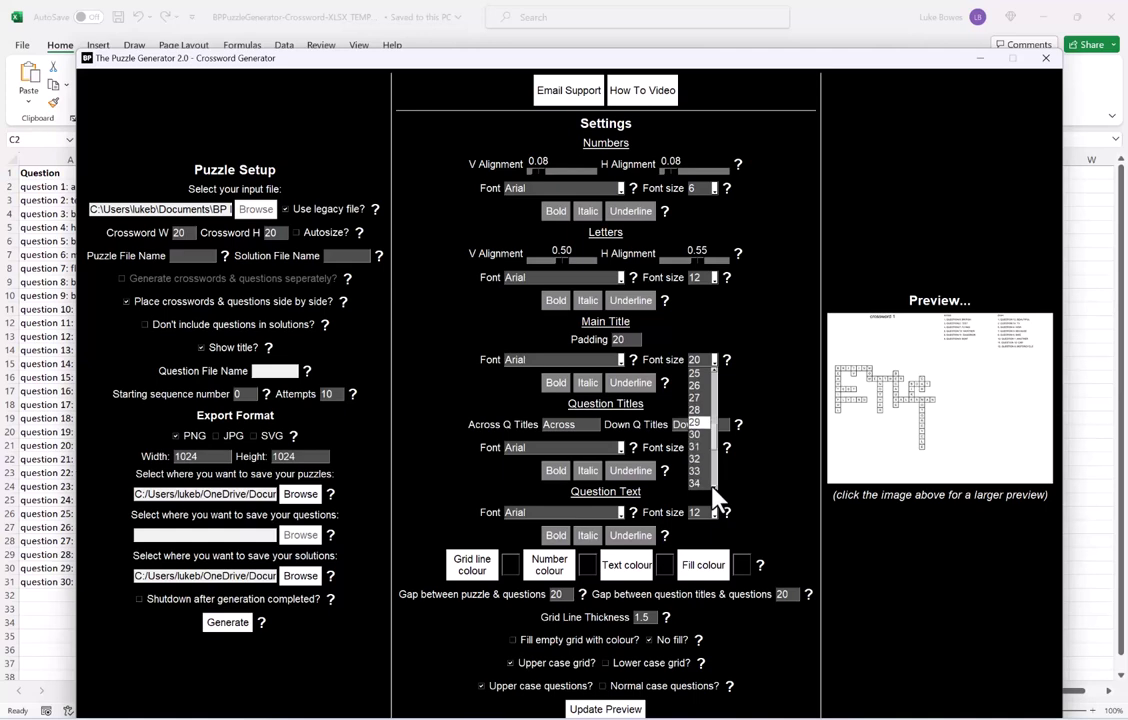
scroll(712, 480, "down", 3)
left_click(700, 483)
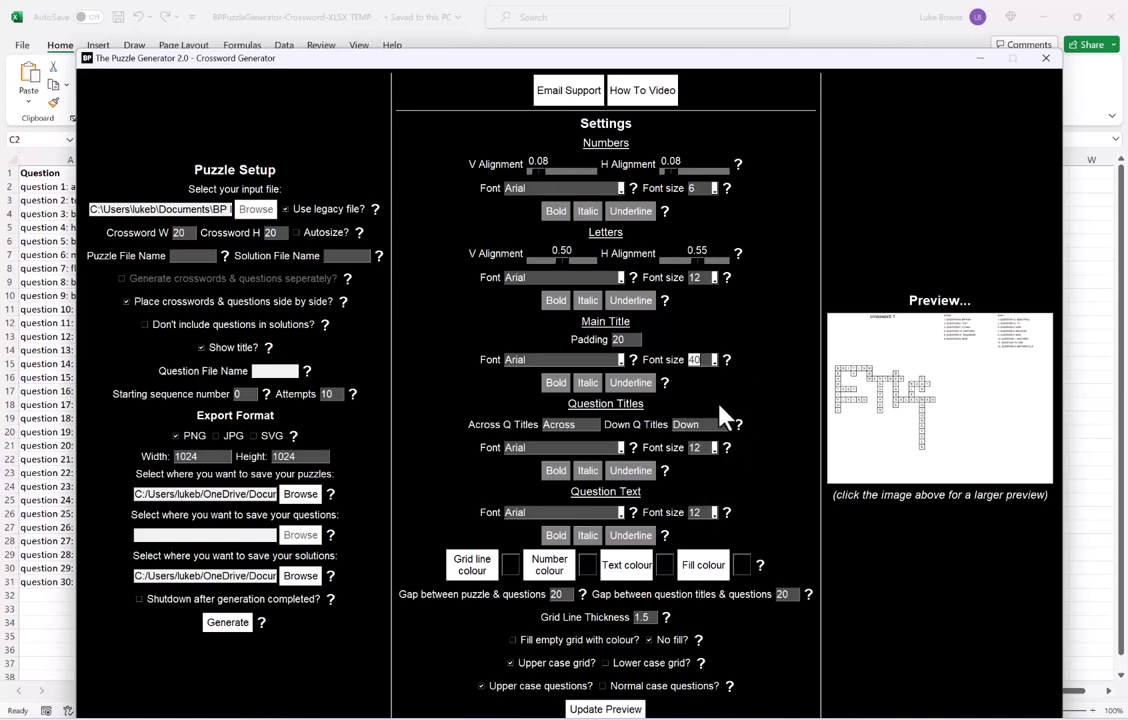
- Set the font size of the Across and Down question titles to 40
left_click(714, 448)
scroll(705, 530, "down", 3)
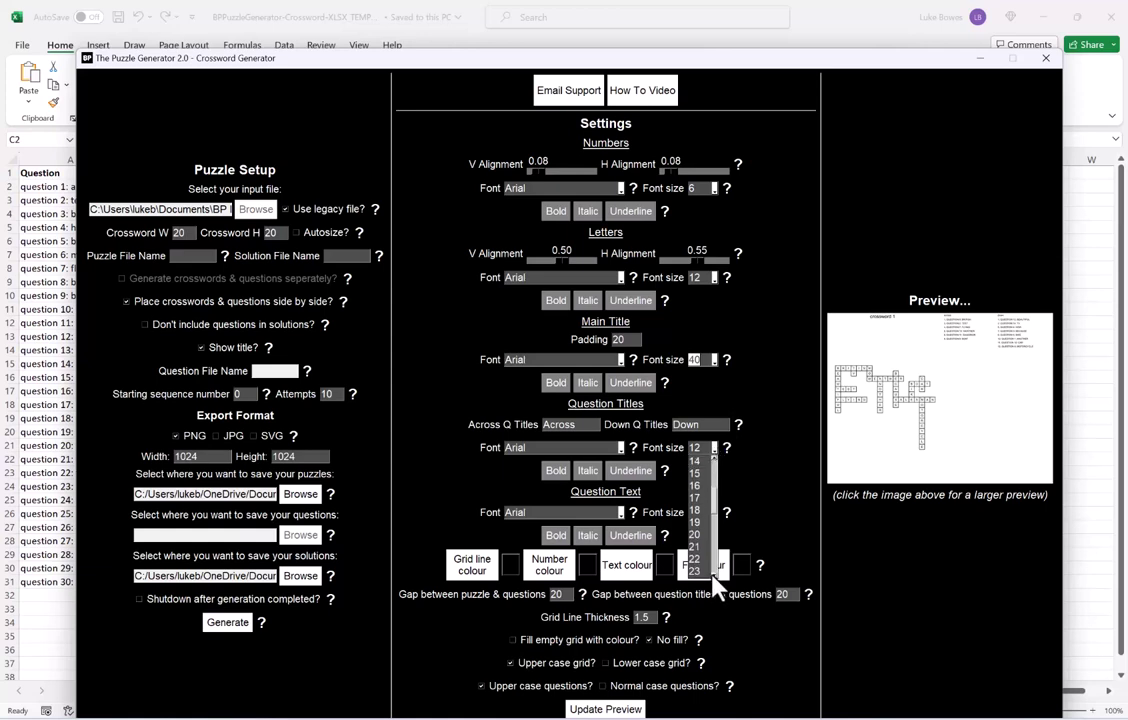
scroll(713, 580, "down", 5)
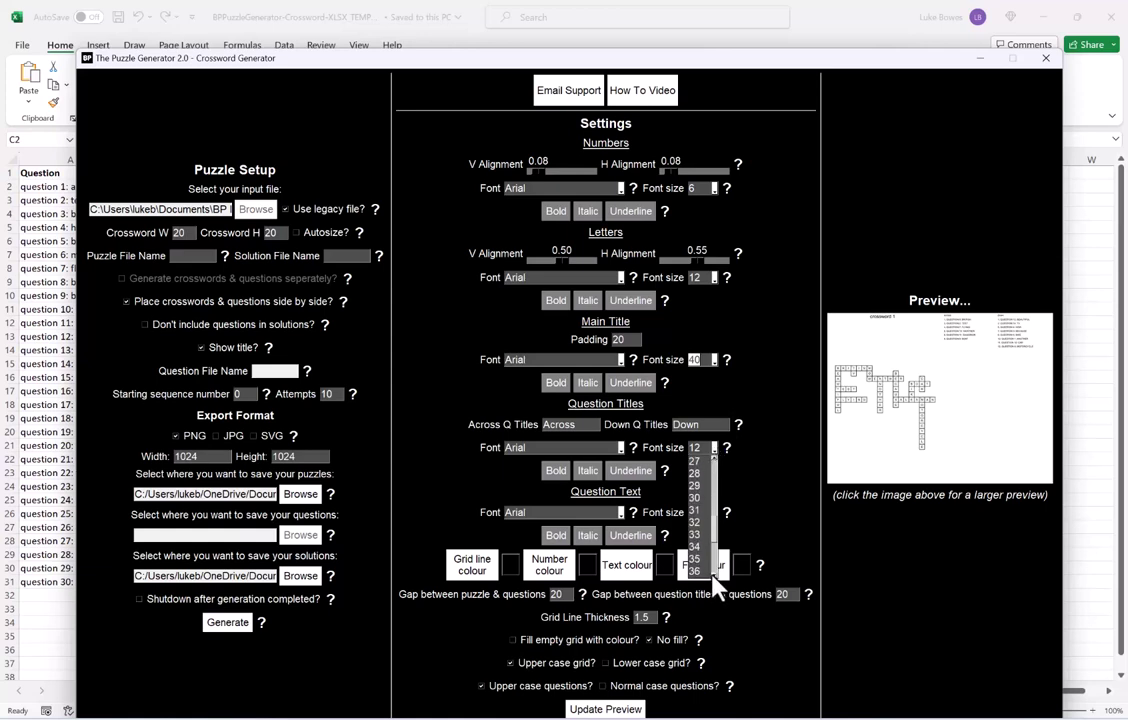
scroll(715, 580, "down", 1)
left_click(700, 572)
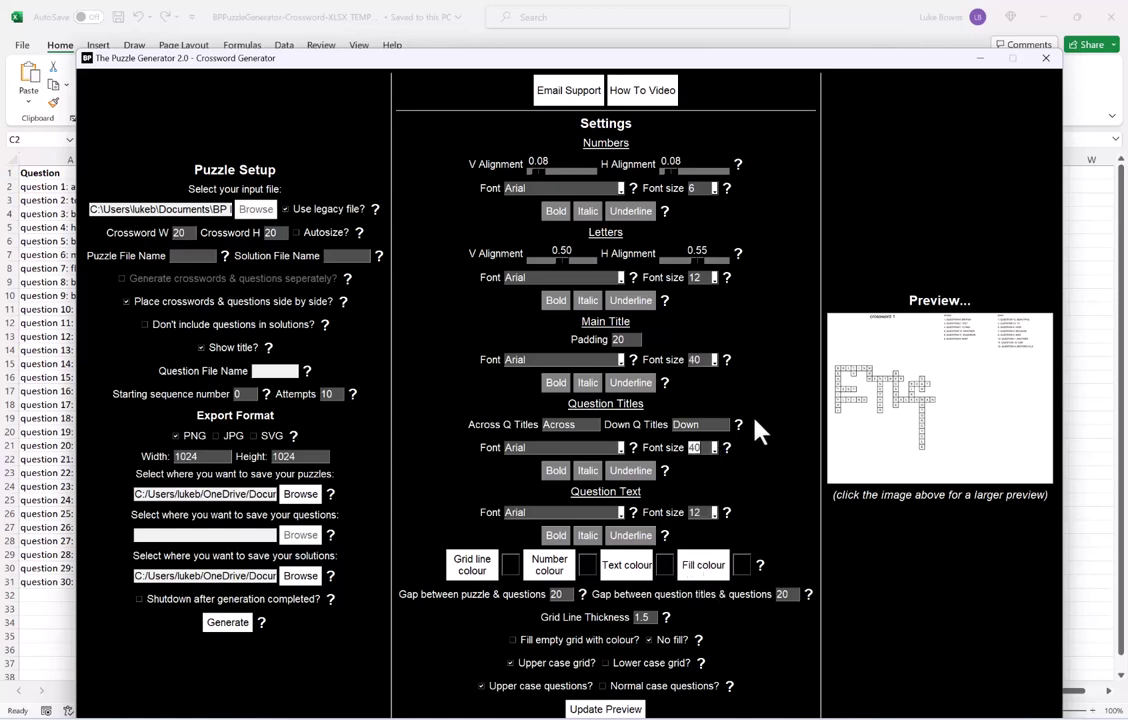
- Set the question text's font size to 24 and the gap between question titles and questions to 50
left_click(713, 513)
scroll(714, 642, "down", 1)
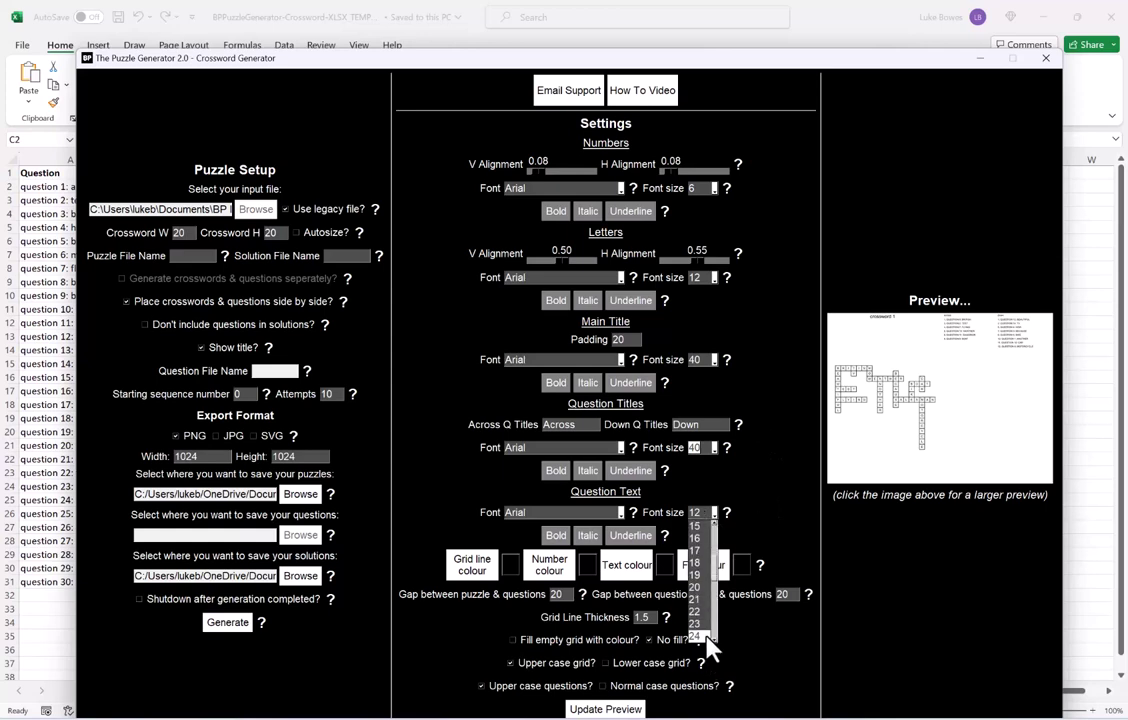
left_click(714, 638)
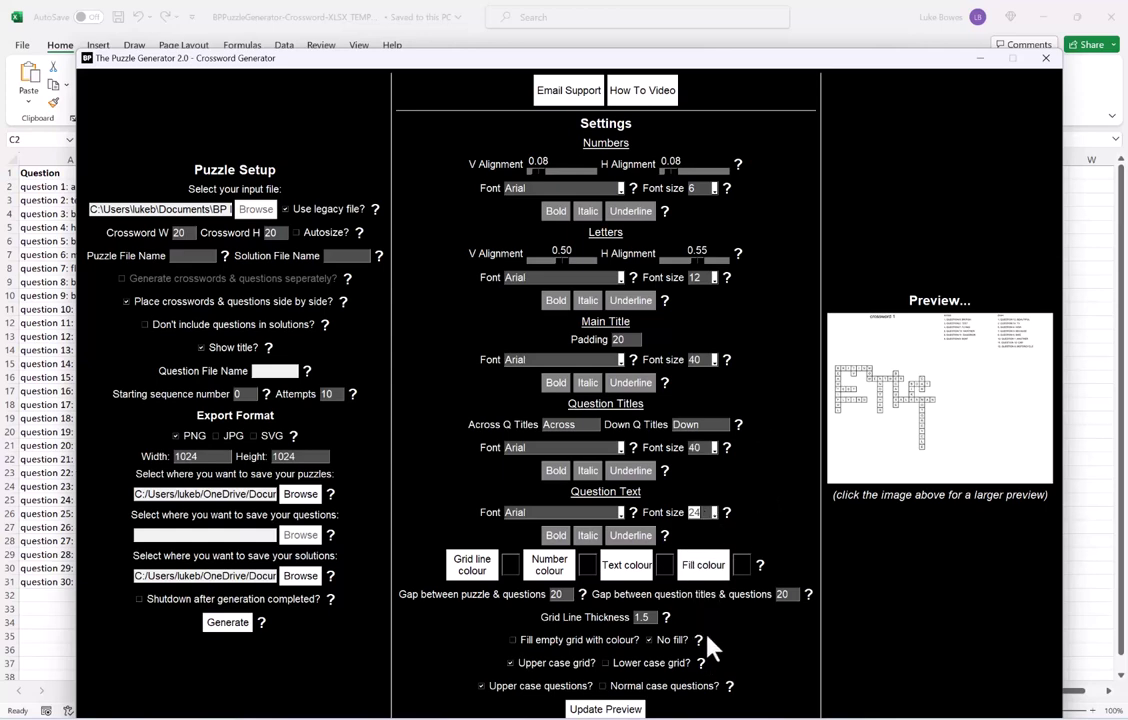
double_click(782, 595)
- Refresh the crossword preview and inspect the side-by-side layout in the enlarged view
left_click(616, 709)
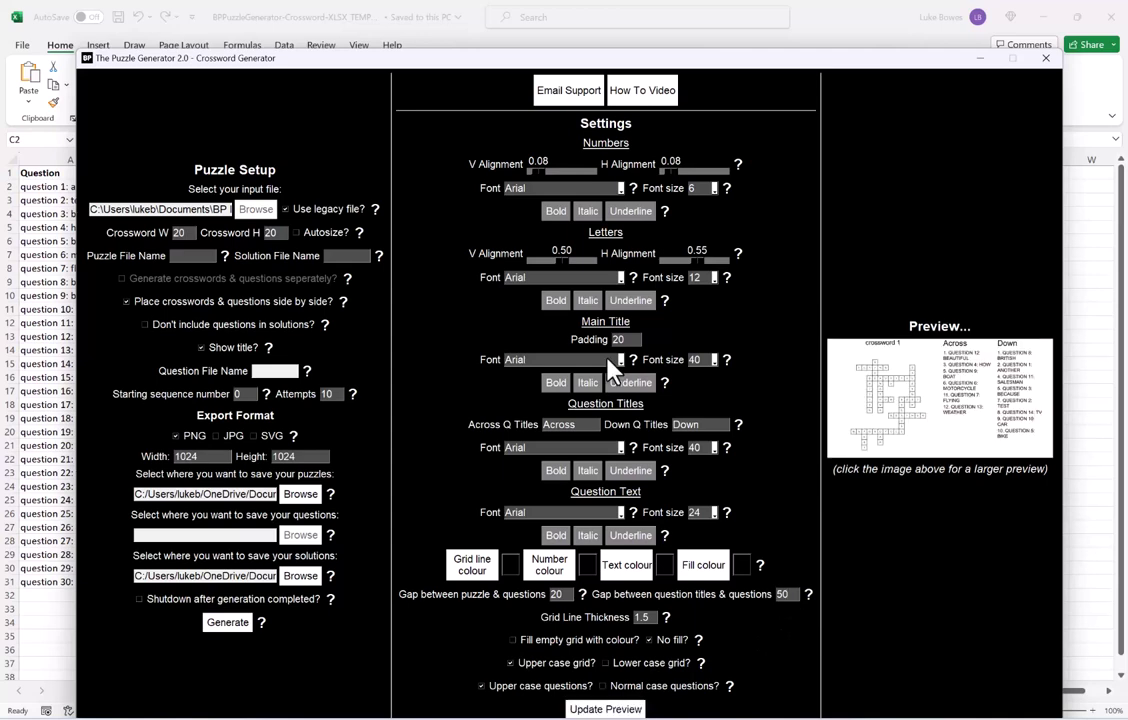
left_click(952, 403)
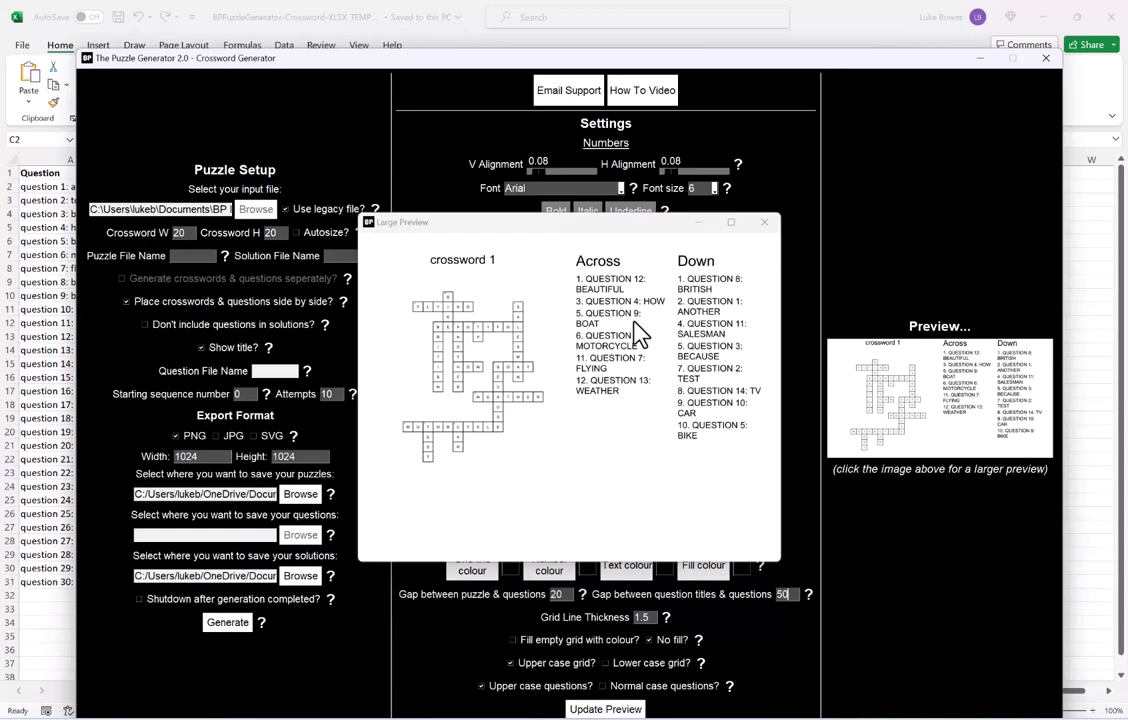
left_click(764, 224)
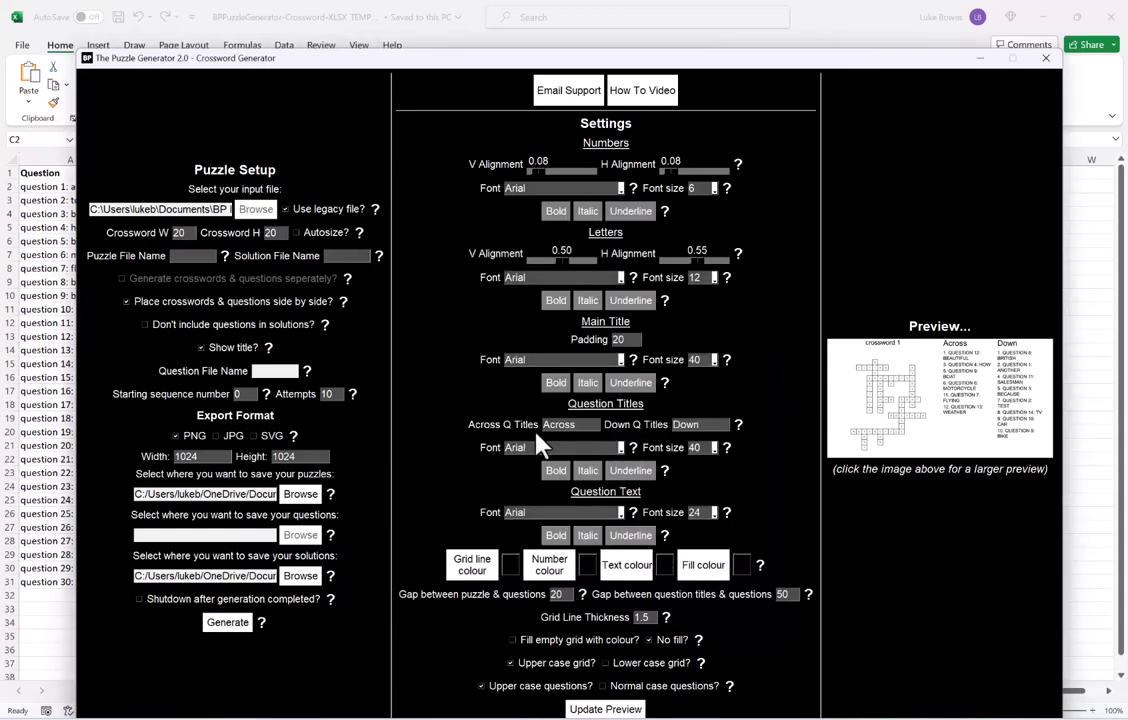
- Turn off side-by-side placement of crosswords and questions, hide the puzzle title, and refresh the preview
left_click(220, 303)
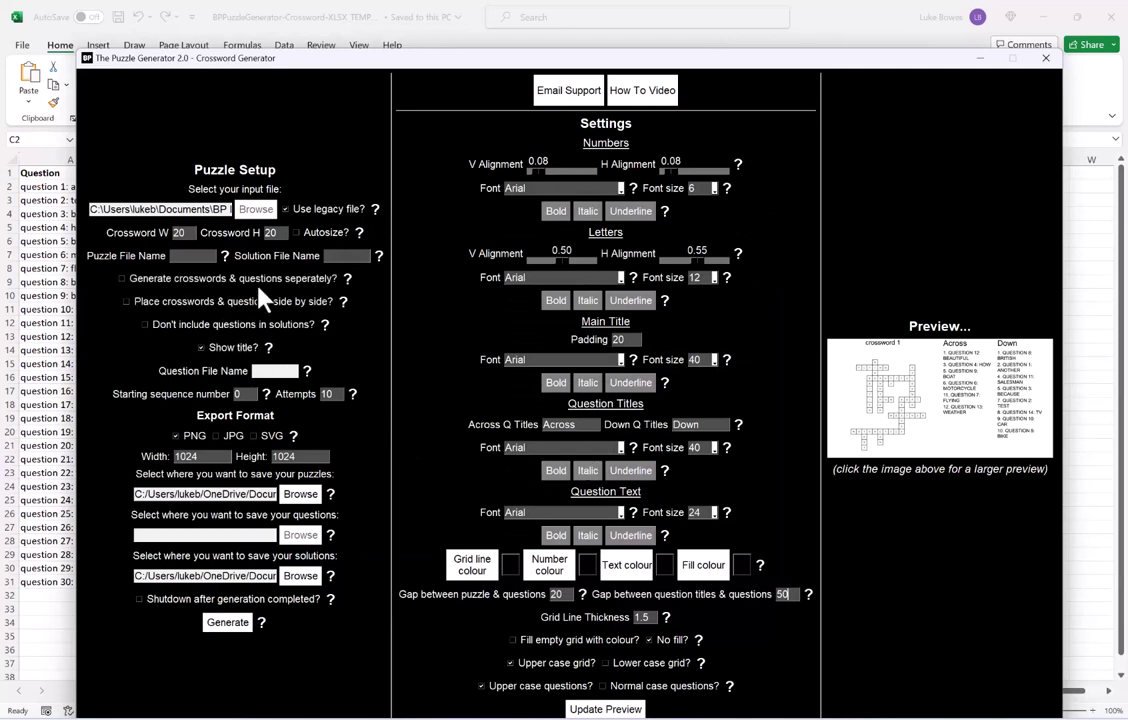
left_click(610, 708)
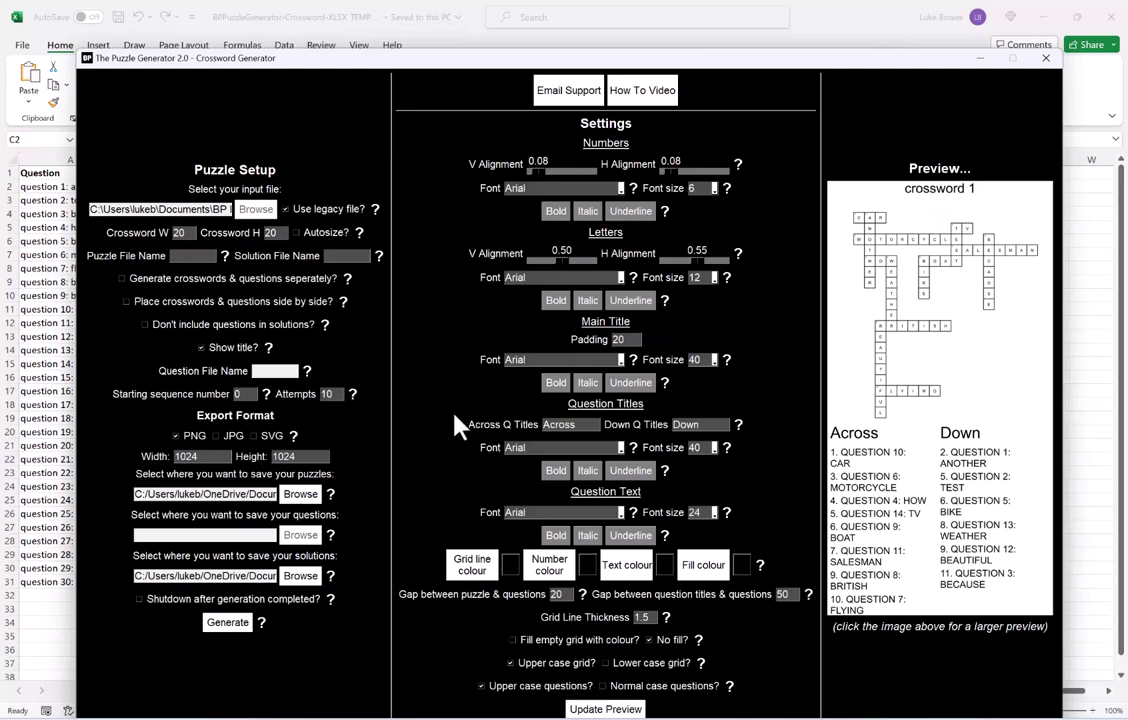
left_click(236, 350)
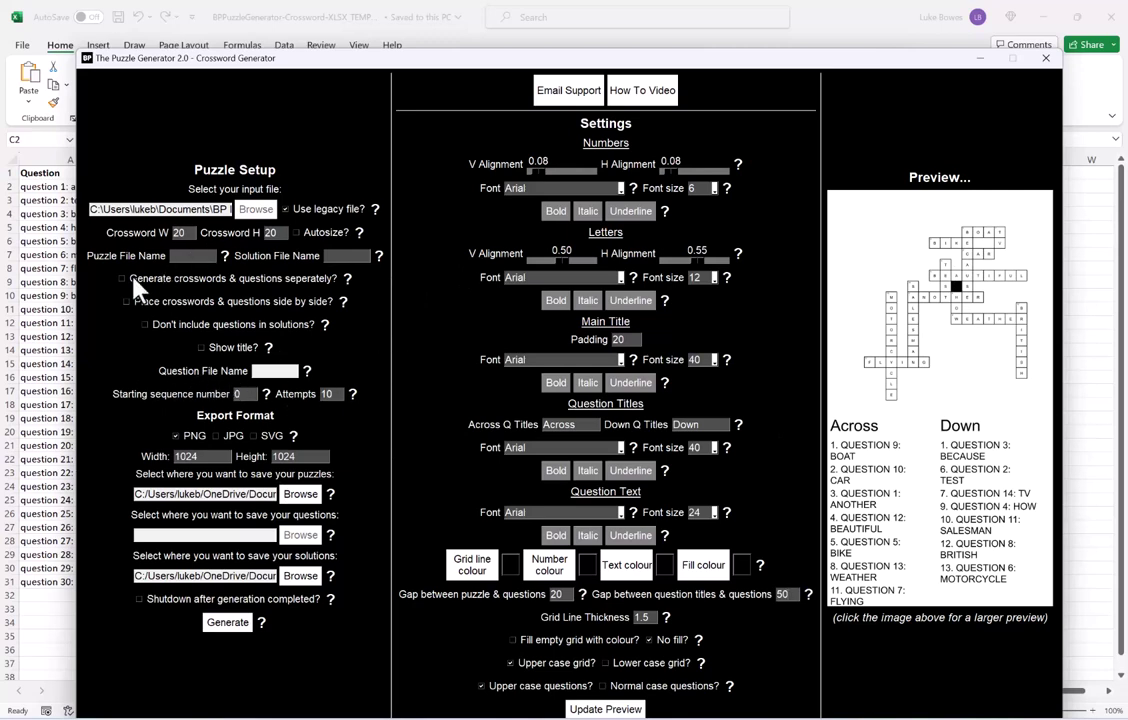
left_click(167, 284)
left_click(263, 278)
left_click(342, 394)
- Set the save location for puzzles to the Puzzles folder inside Puzzle Generator 2 > OUTPUT2 in the desktop's Python code folder
left_click(300, 494)
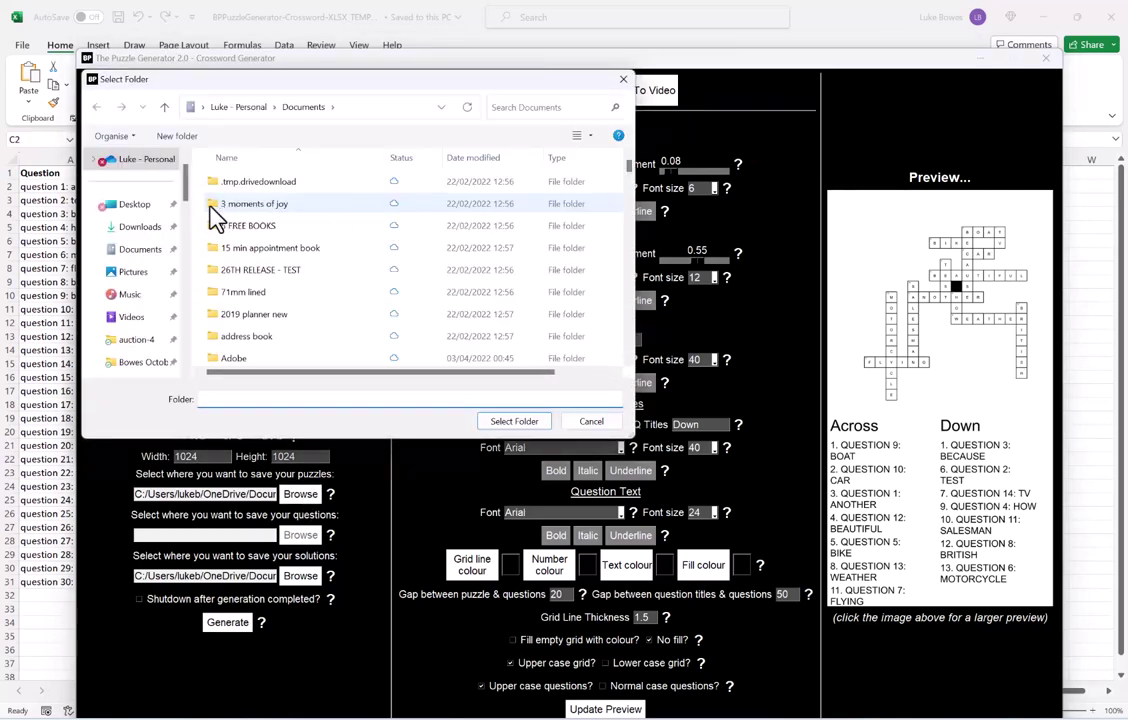
left_click(134, 206)
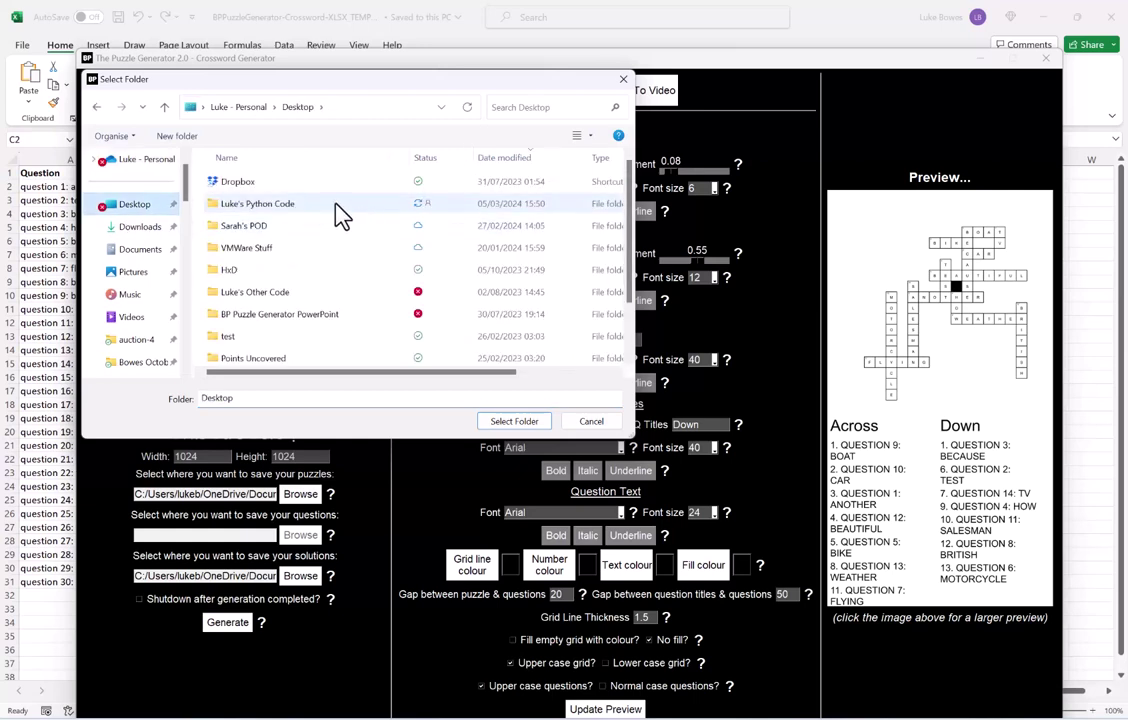
double_click(340, 205)
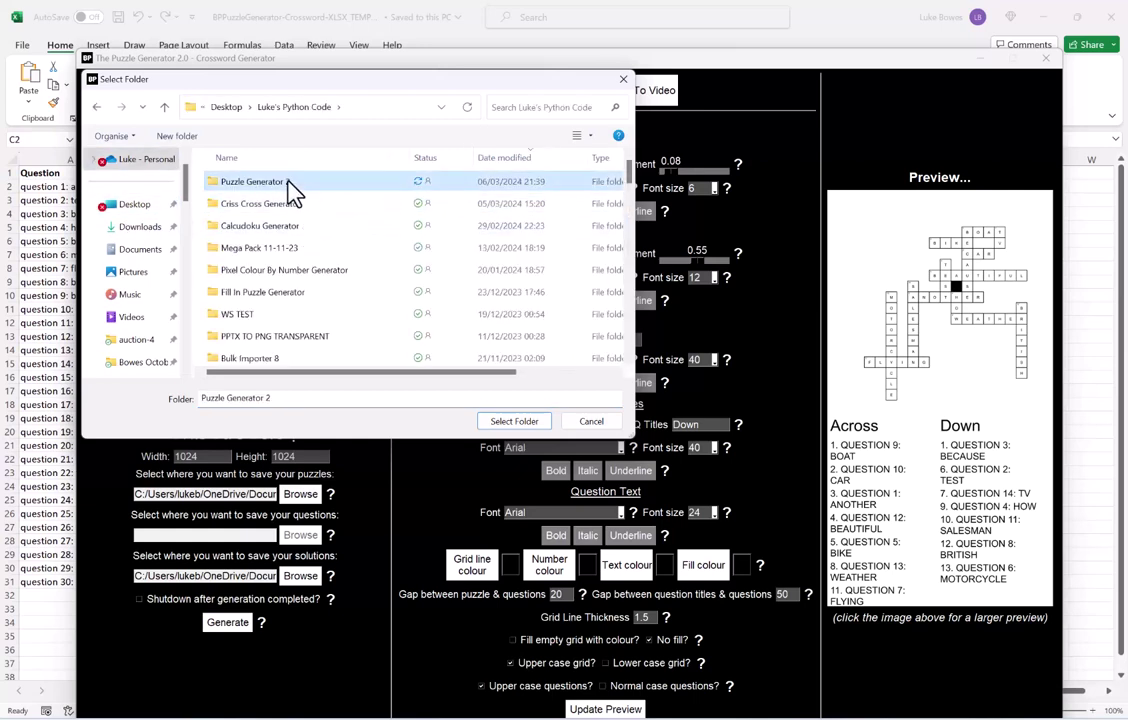
double_click(292, 188)
double_click(272, 225)
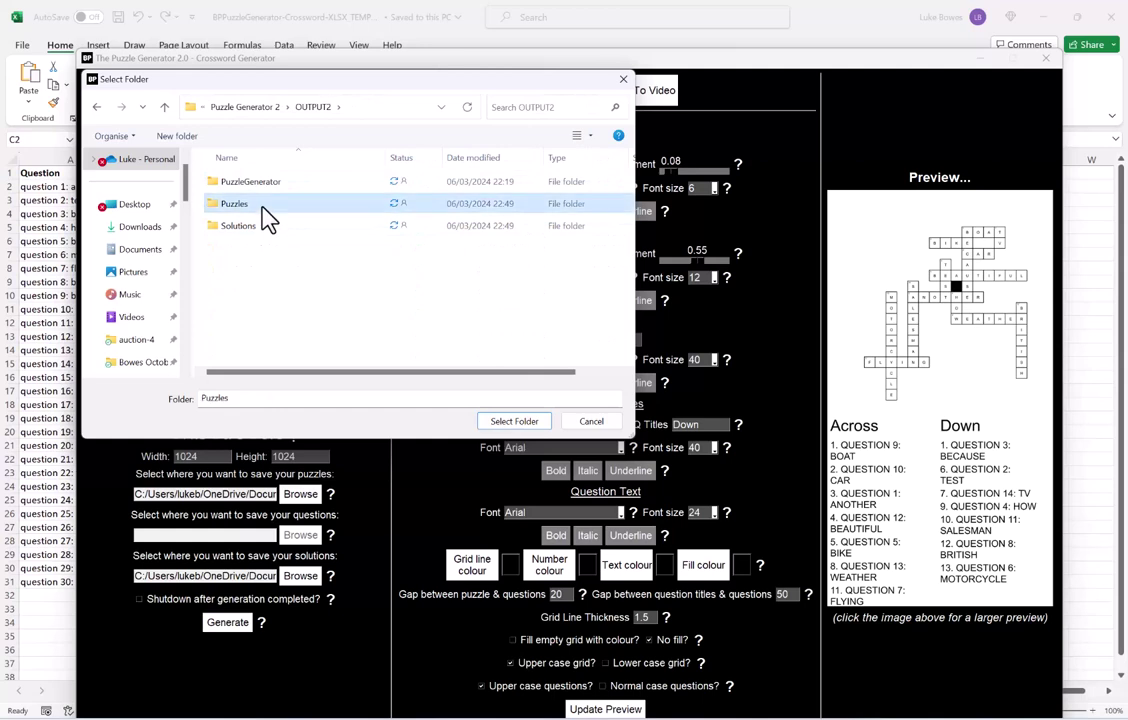
double_click(268, 205)
left_click(520, 423)
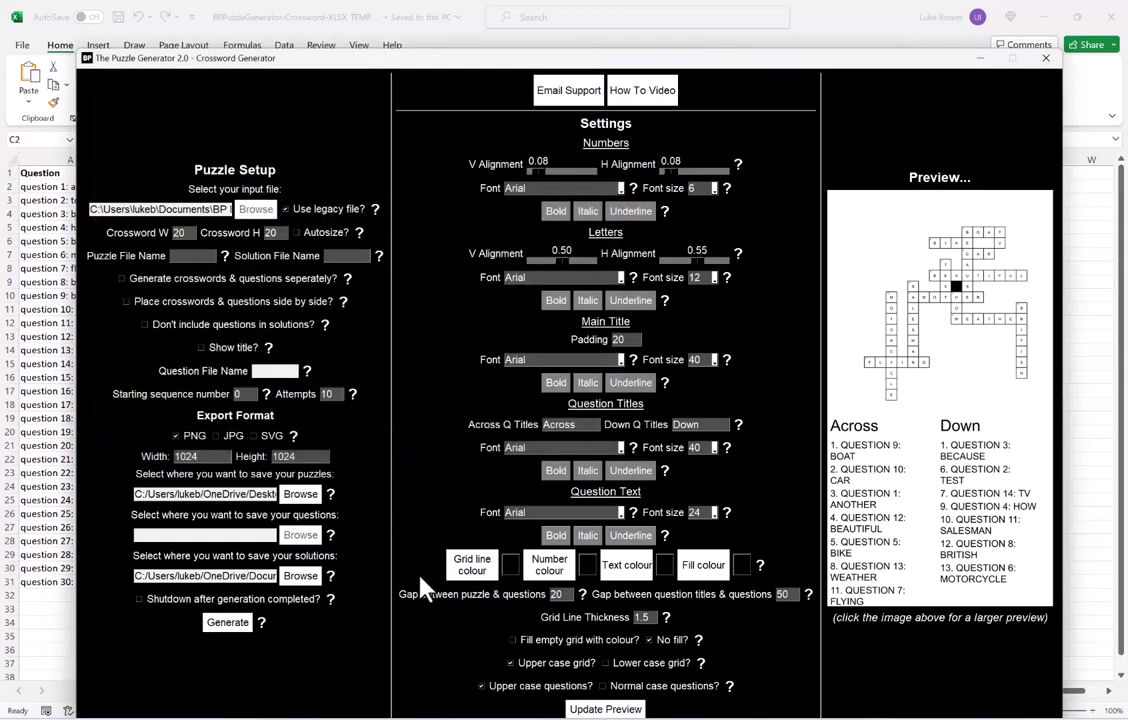
- Set the save location for solutions to the Solutions folder inside OUTPUT2
left_click(301, 575)
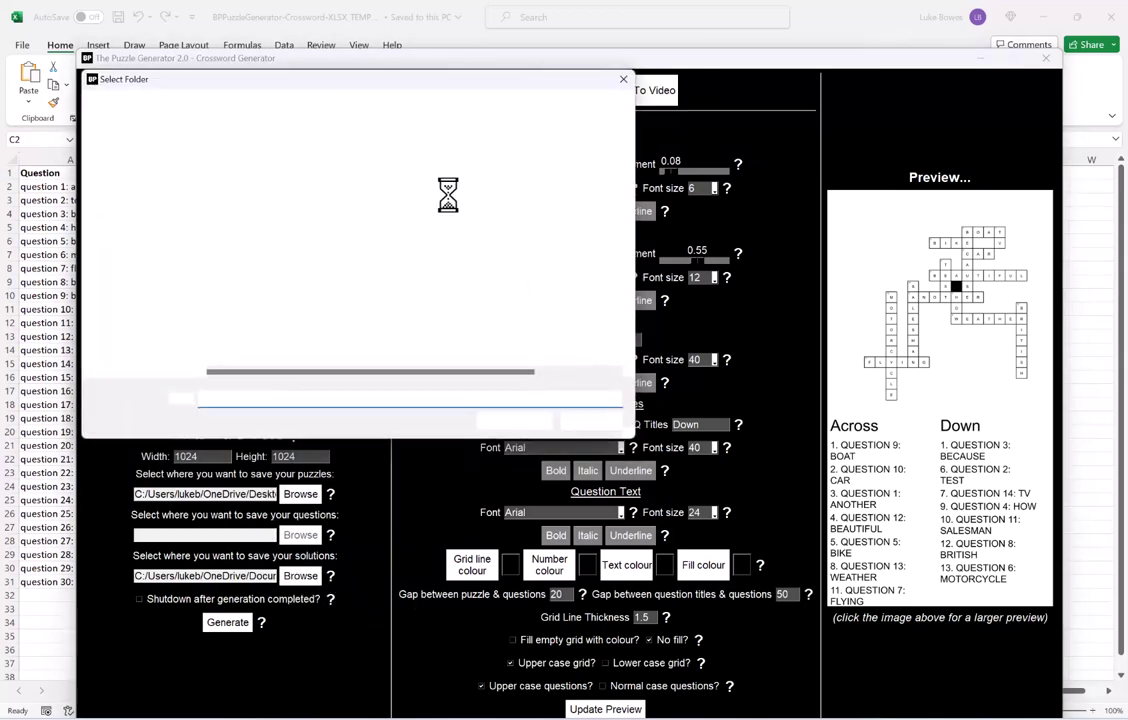
left_click(313, 107)
left_click(301, 227)
double_click(301, 227)
left_click(505, 421)
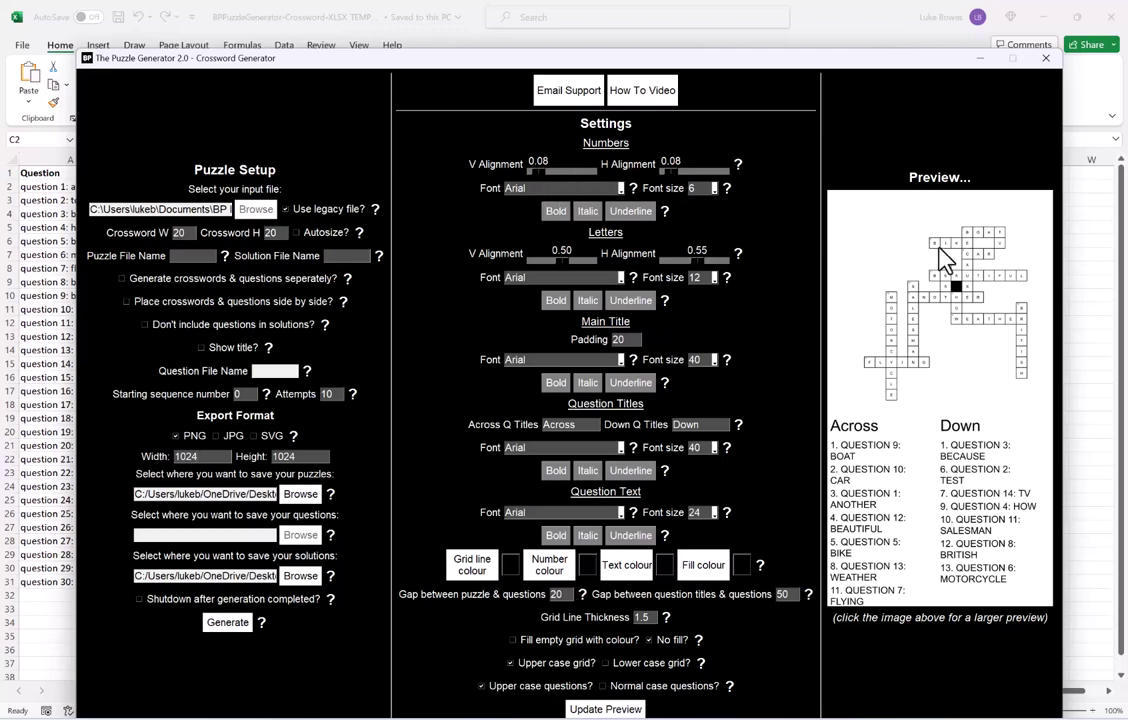
- Examine the position of the numbers in the crossword cells in the maximized large preview, and close it
left_click(939, 295)
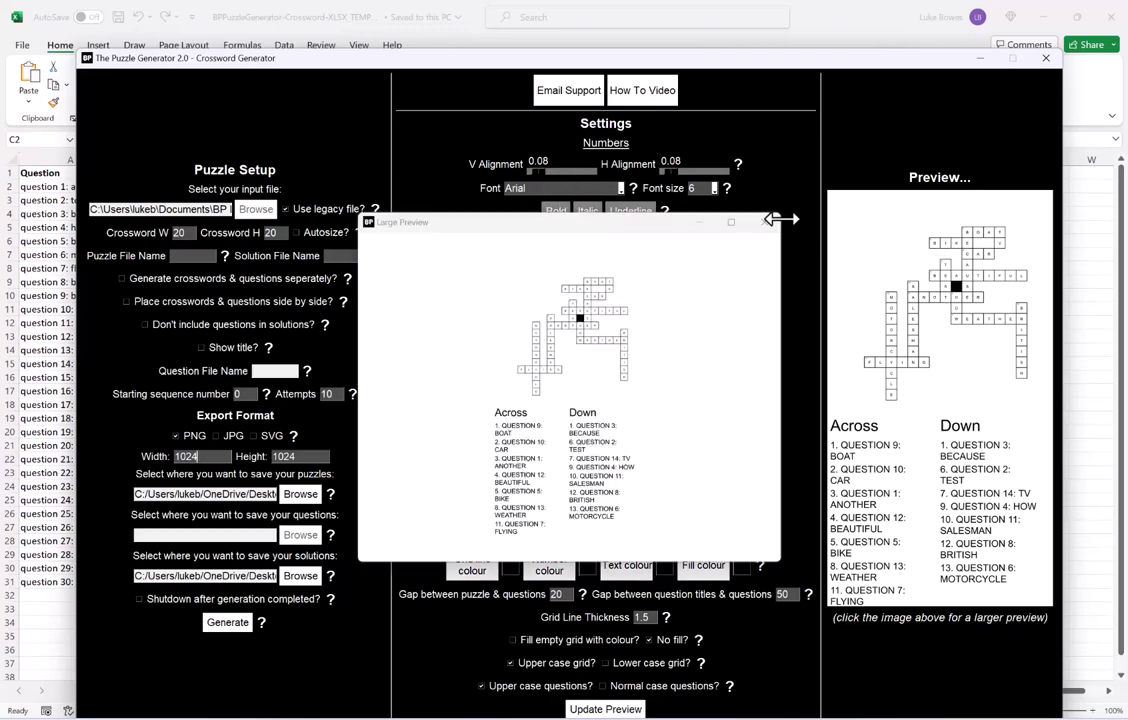
left_click(731, 226)
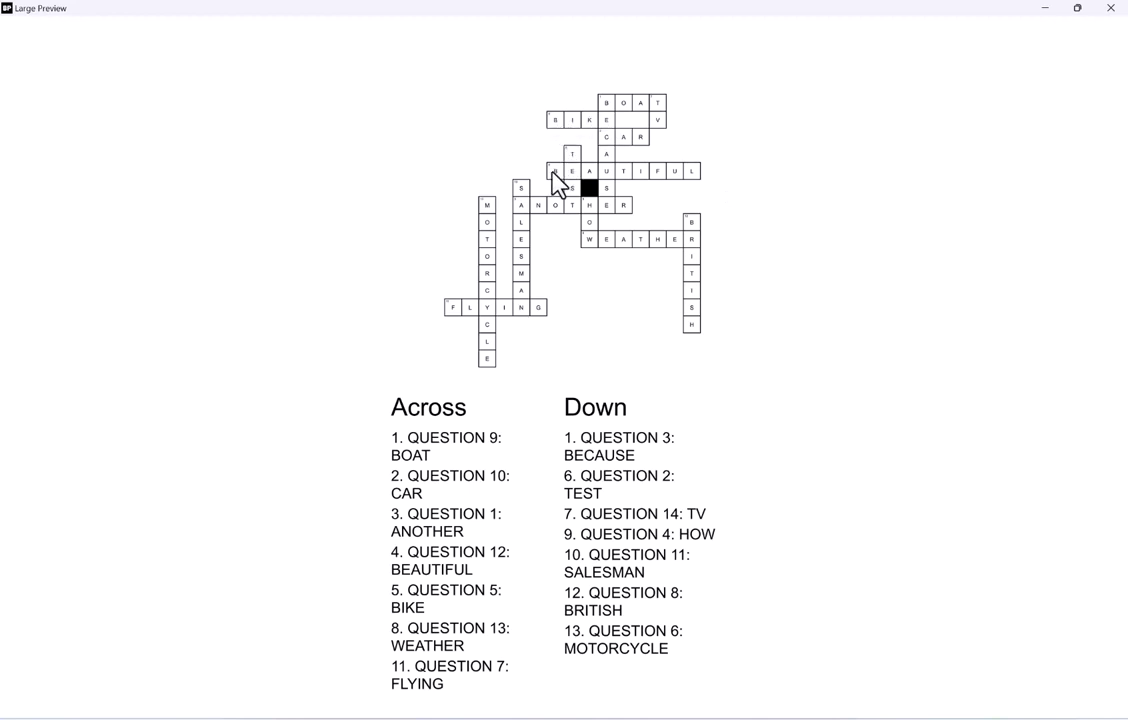
left_click(1110, 8)
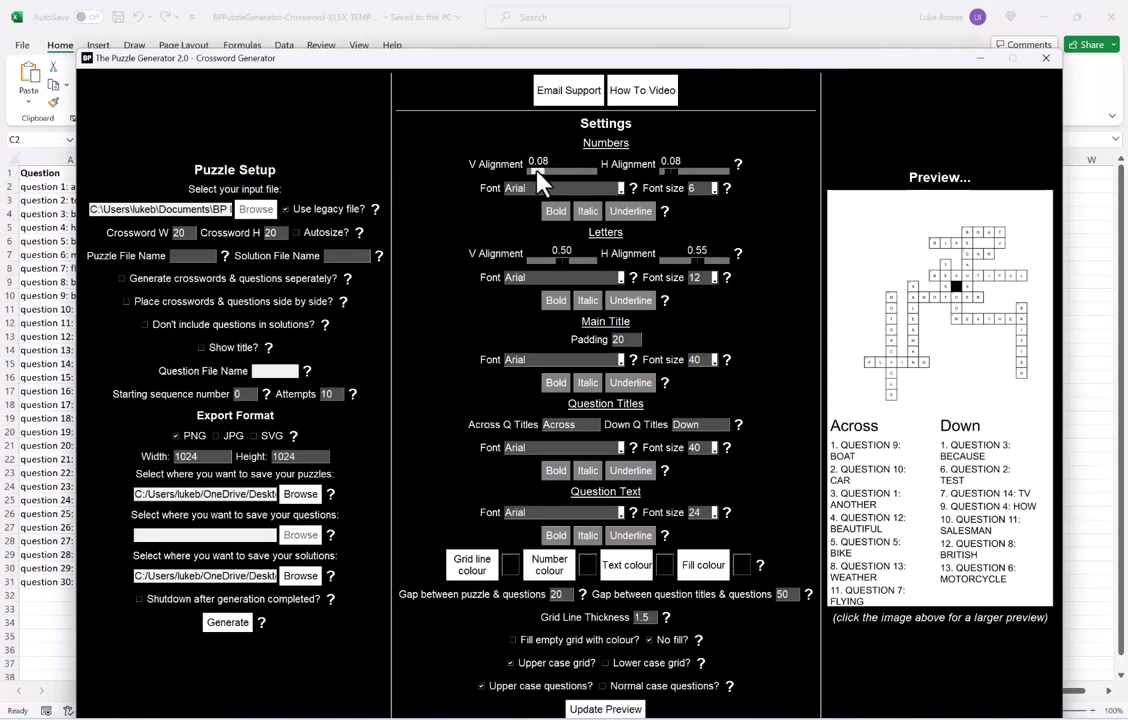
- Try a vertical alignment of 0.73 and horizontal alignment of 0.68 for the grid numbers, and check them in the enlarged preview
left_click_drag(537, 172, 578, 175)
left_click_drag(672, 182, 707, 176)
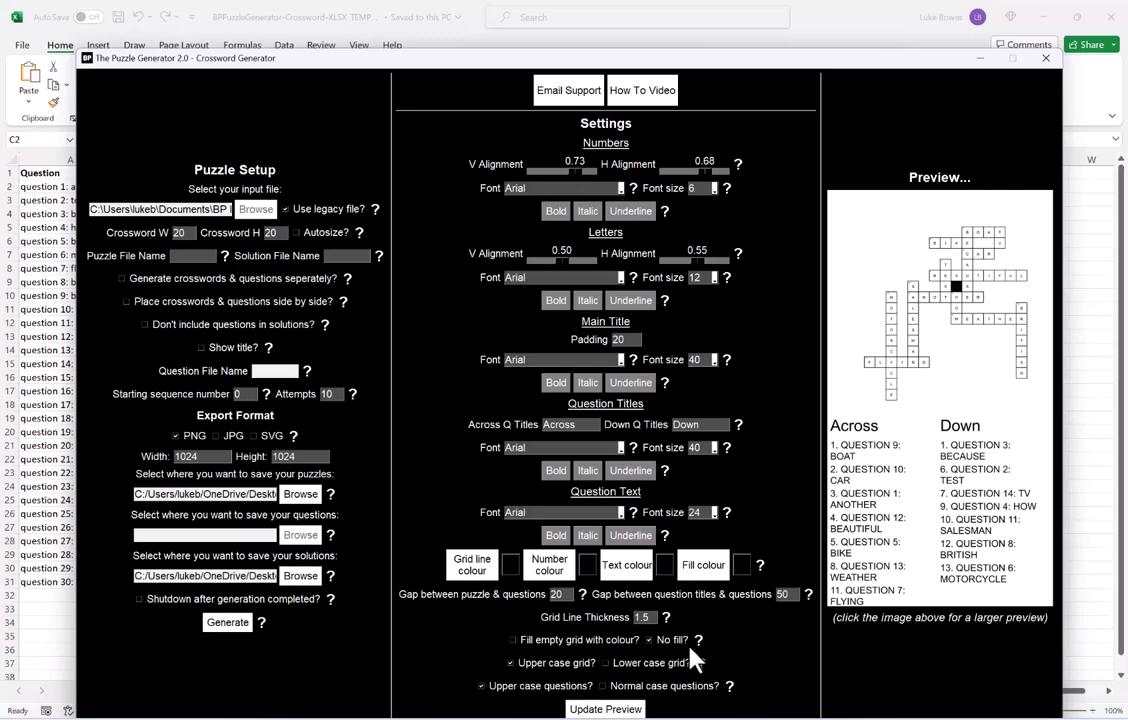
left_click(610, 709)
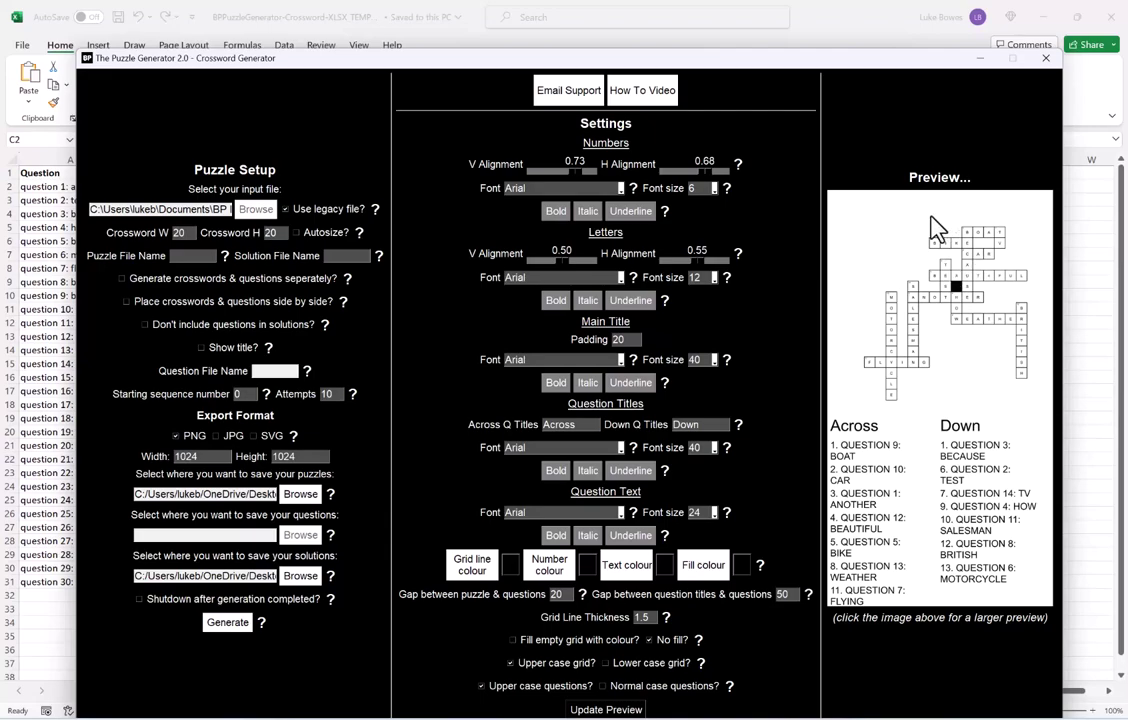
left_click(870, 265)
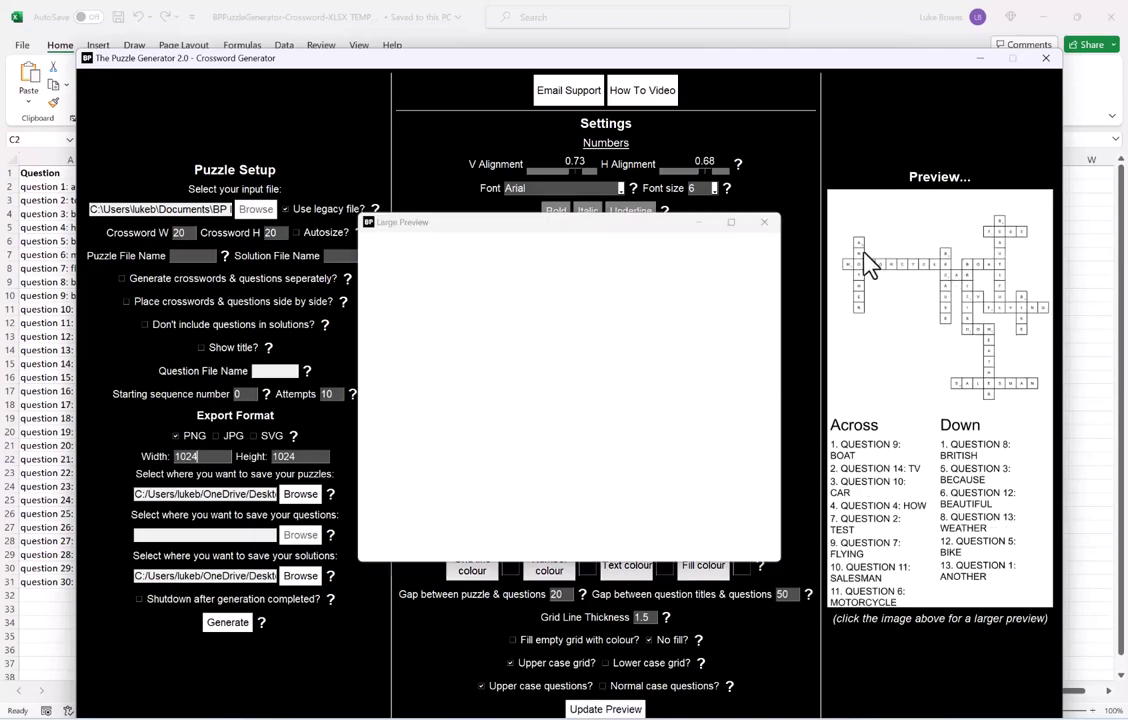
left_click(730, 224)
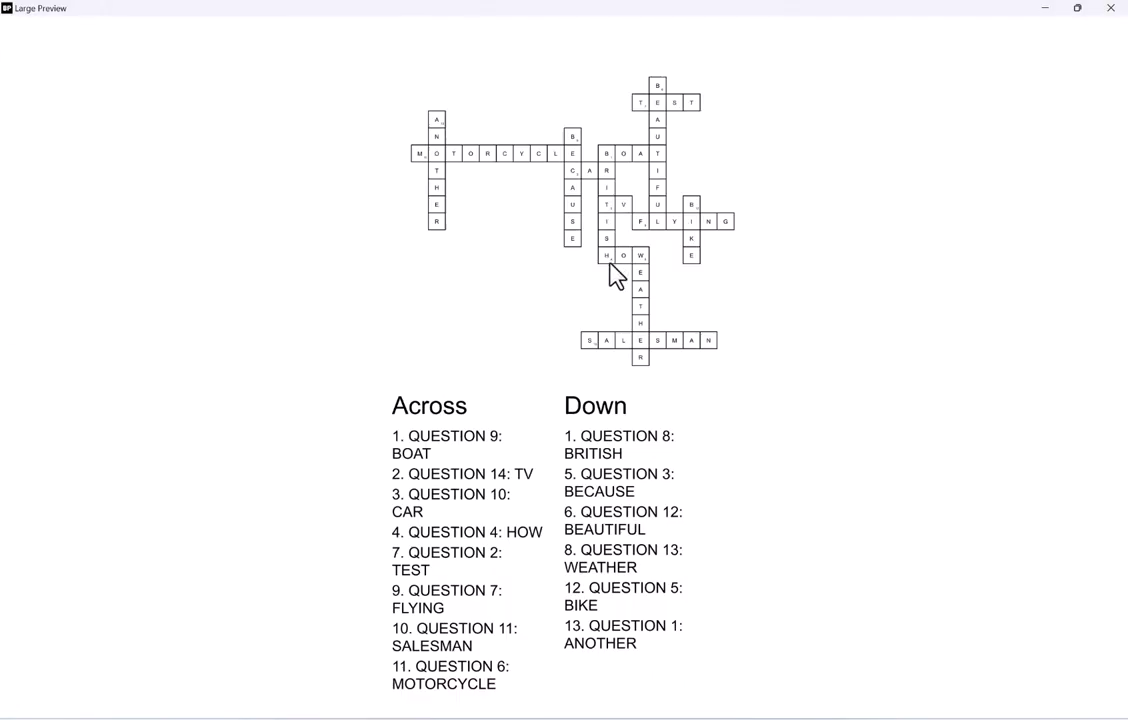
left_click(1111, 10)
- Set both grid number alignments back to 0.08 and the number font size to 10, and refresh the preview
left_click_drag(578, 172, 536, 172)
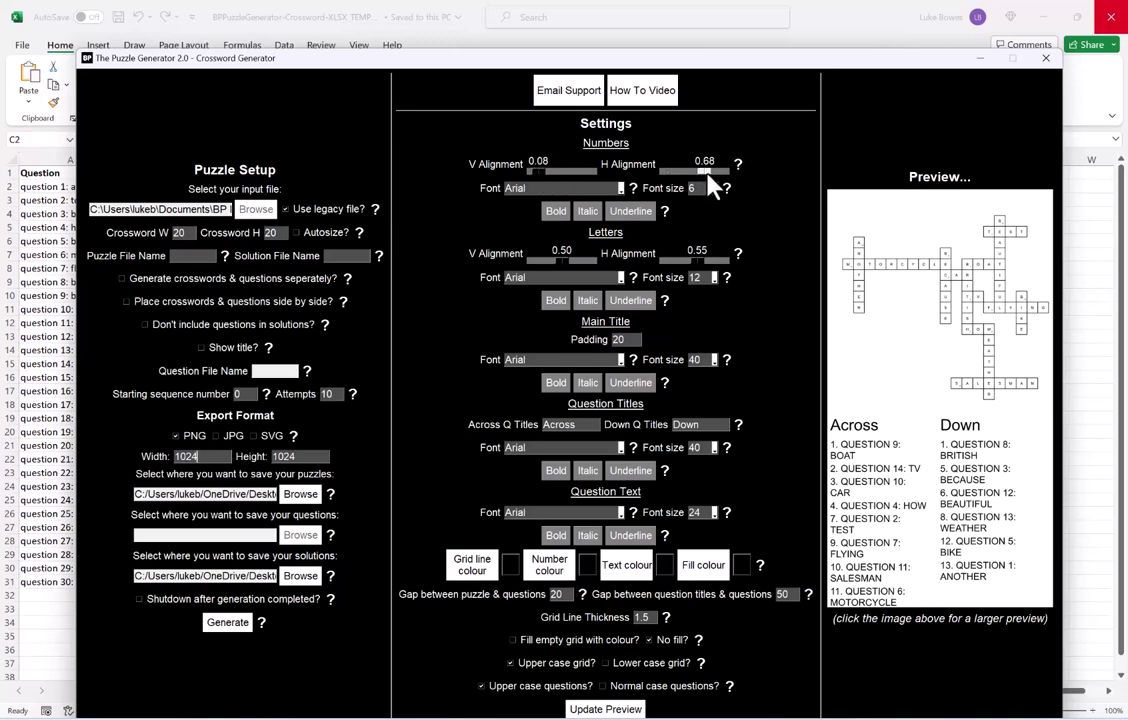
left_click_drag(707, 172, 671, 172)
left_click(714, 190)
left_click(705, 265)
left_click(605, 708)
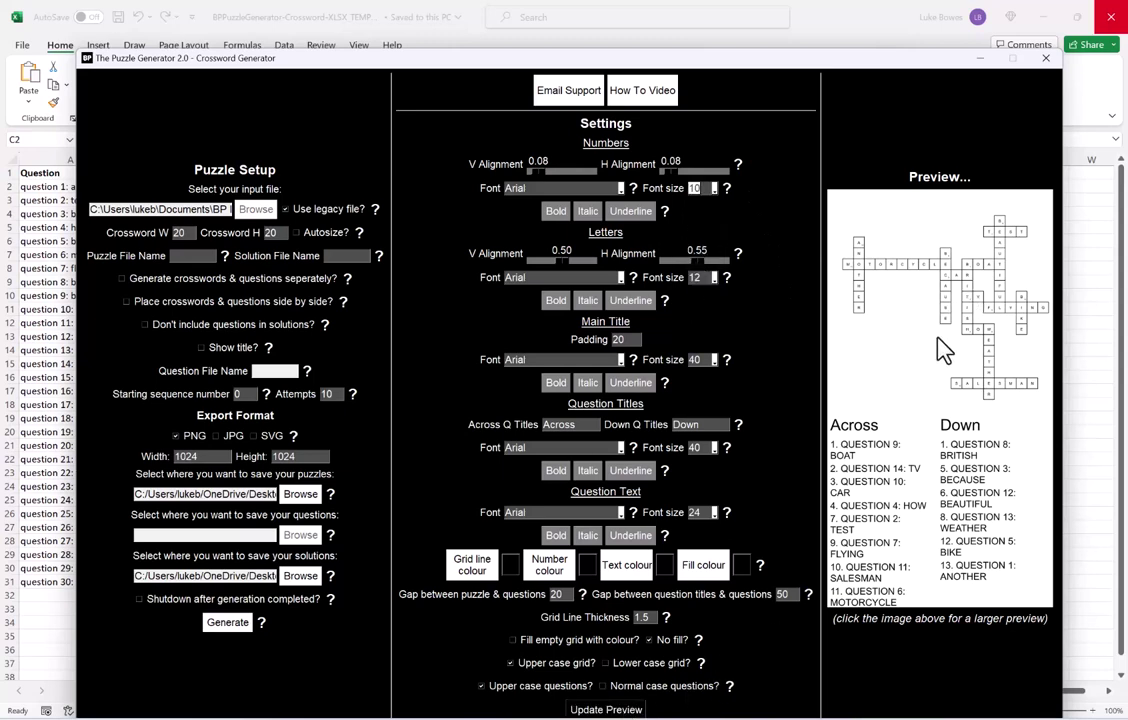
- Check the size of the grid numbers in the maximized large preview, and close it
left_click(909, 262)
left_click(731, 223)
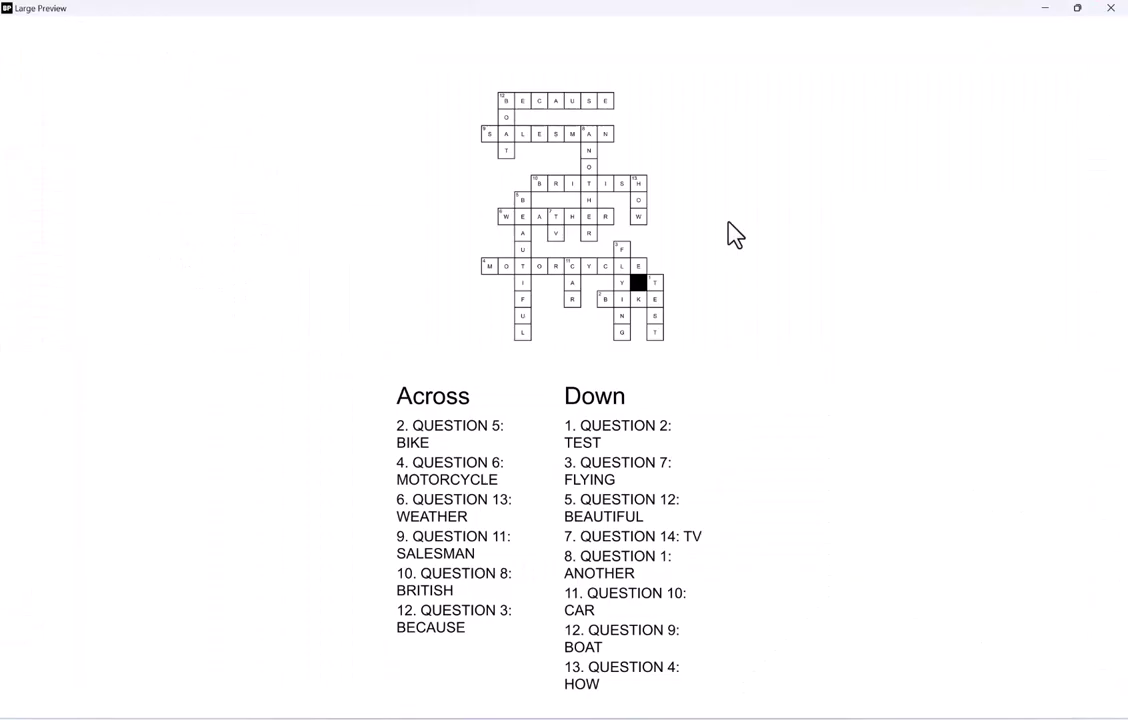
left_click(1112, 10)
- Keep the grid numbers in Arial, make them bold, and refresh the preview
left_click(616, 189)
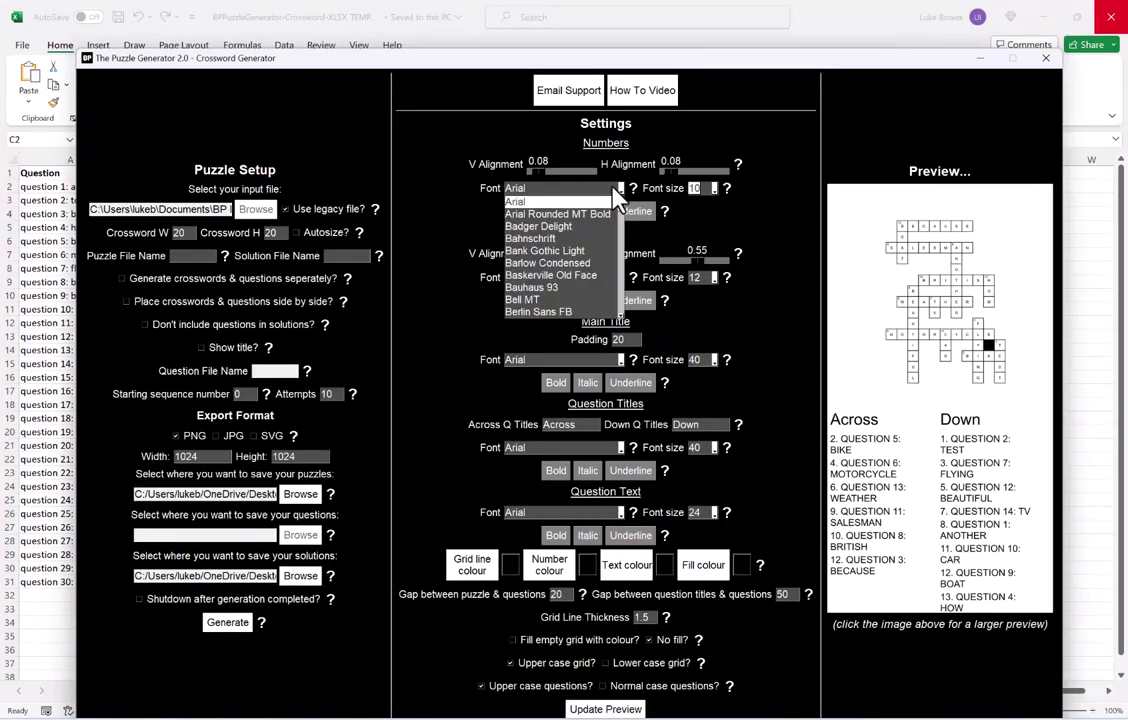
left_click(616, 189)
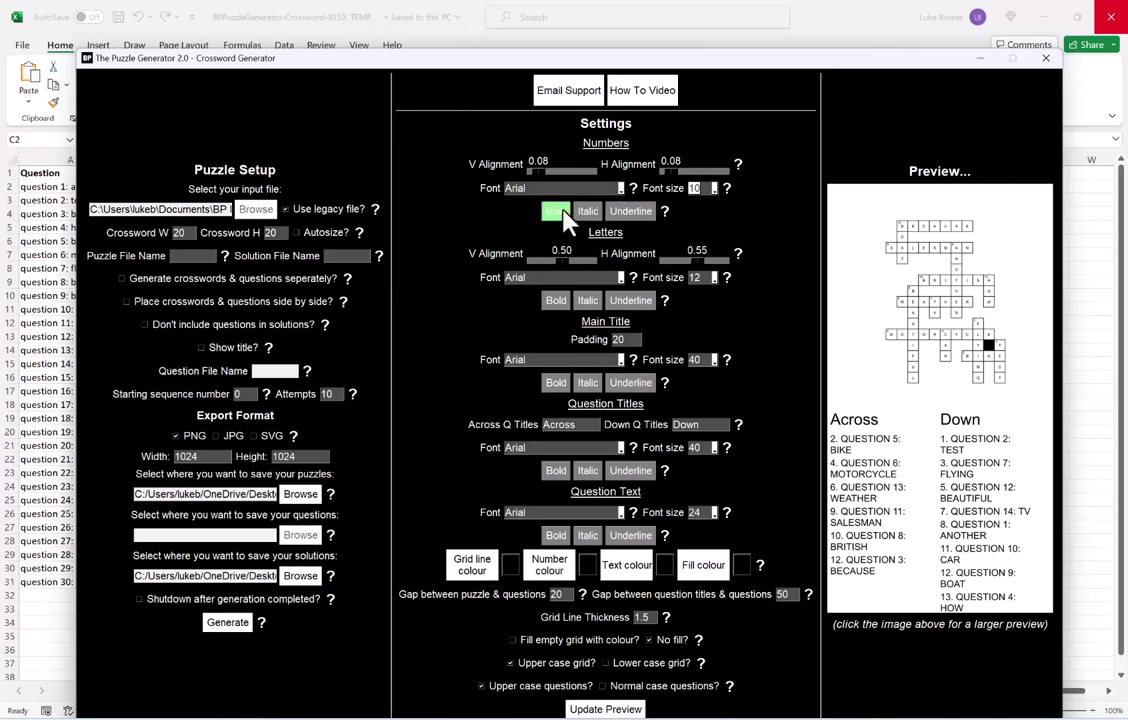
left_click(608, 708)
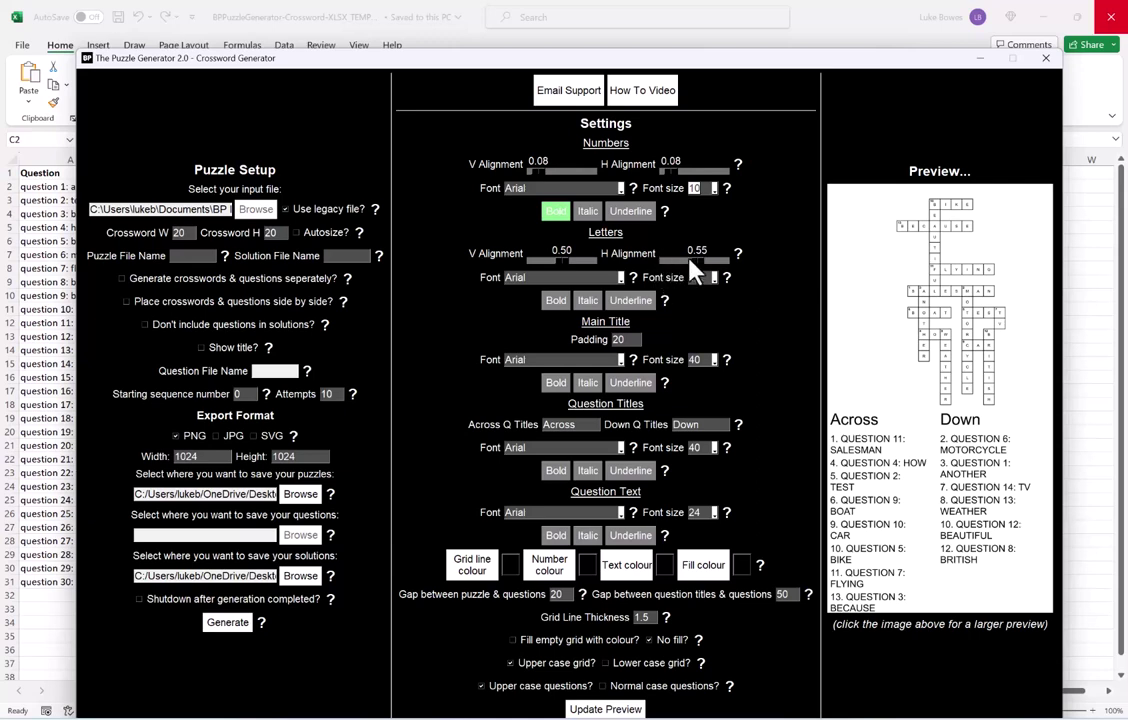
- Try a horizontal alignment of 0.82 for the grid letters, return it to 0.55, and refresh the preview after each change
left_click_drag(692, 259, 714, 262)
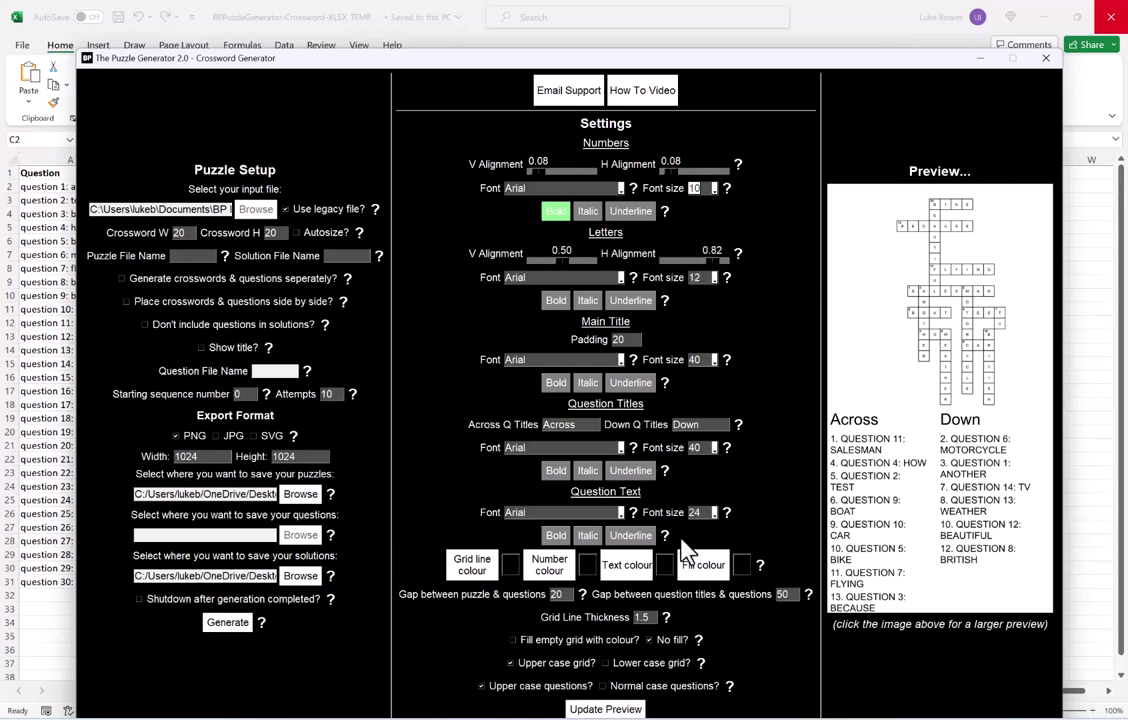
left_click(620, 708)
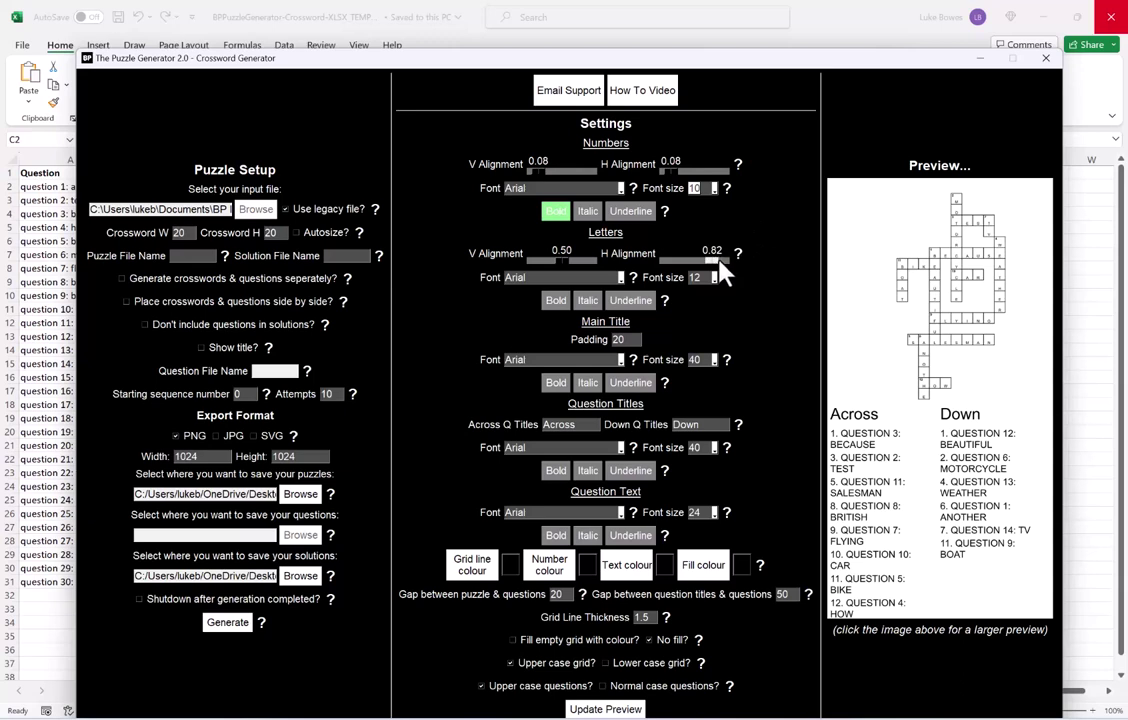
left_click_drag(719, 259, 704, 259)
left_click(628, 710)
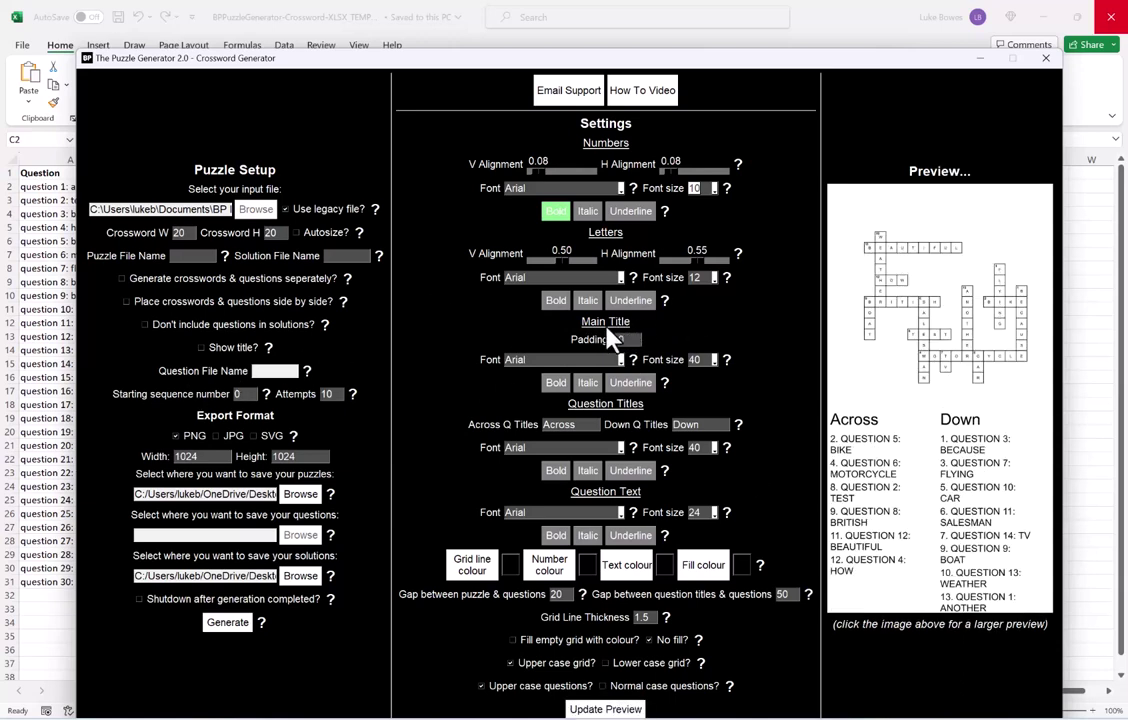
- Show the puzzle title in the preview and set the main title's padding to 0
left_click(242, 349)
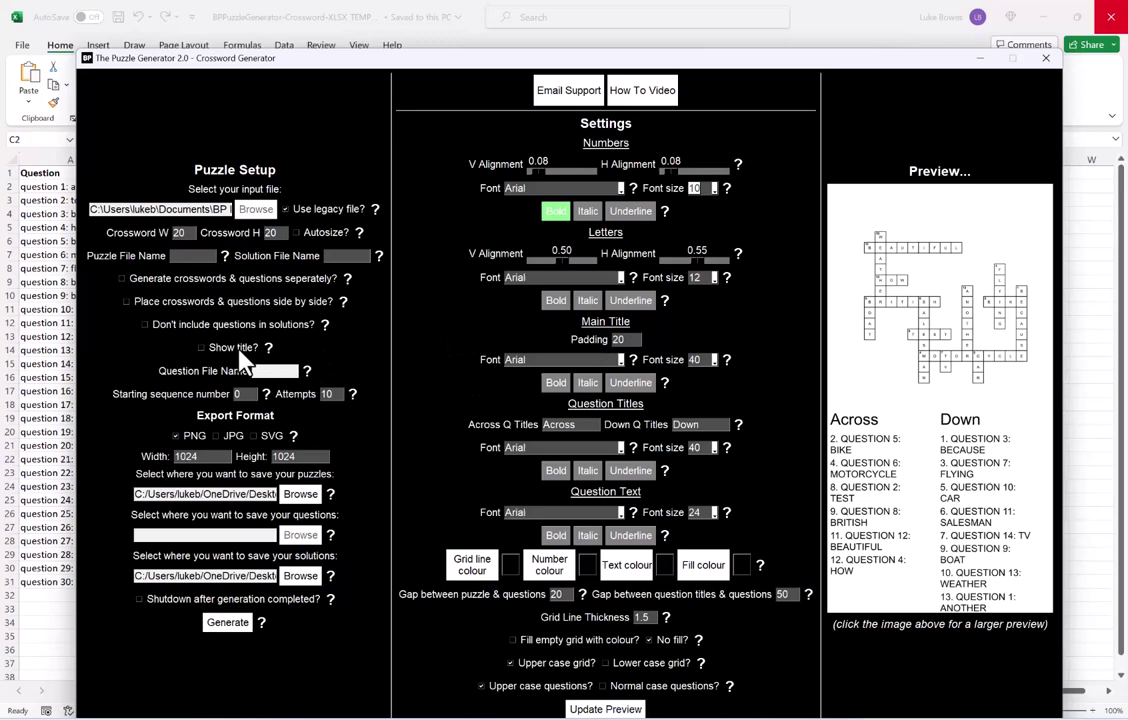
left_click(641, 707)
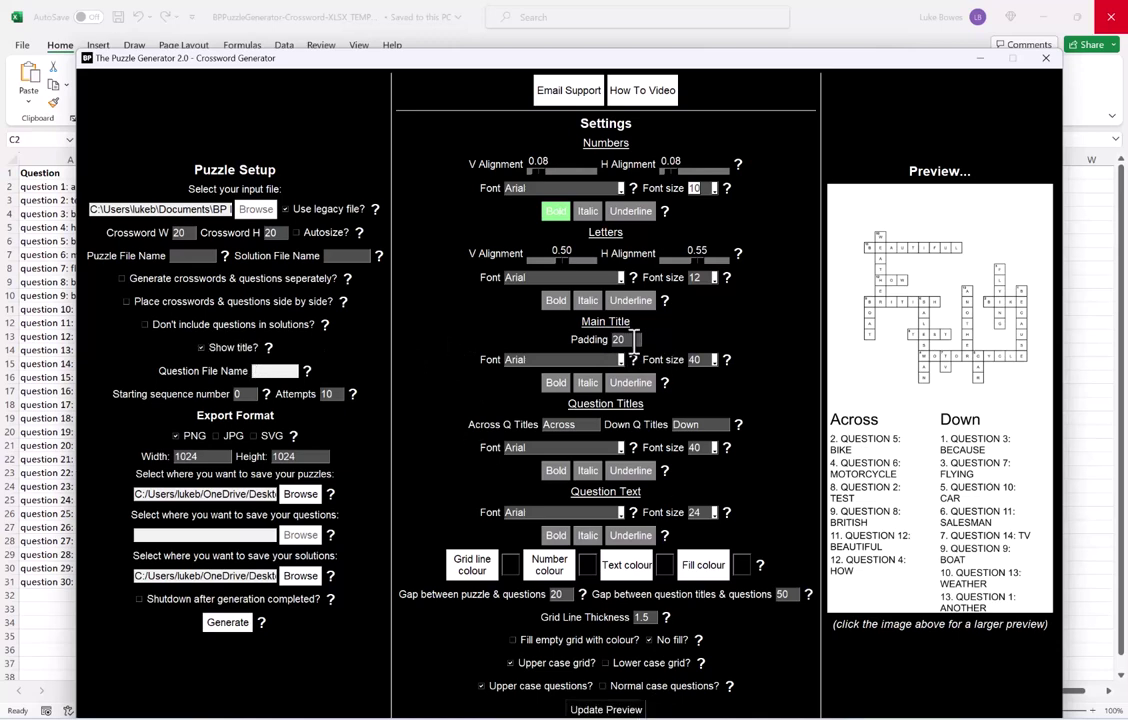
left_click_drag(629, 341, 604, 341)
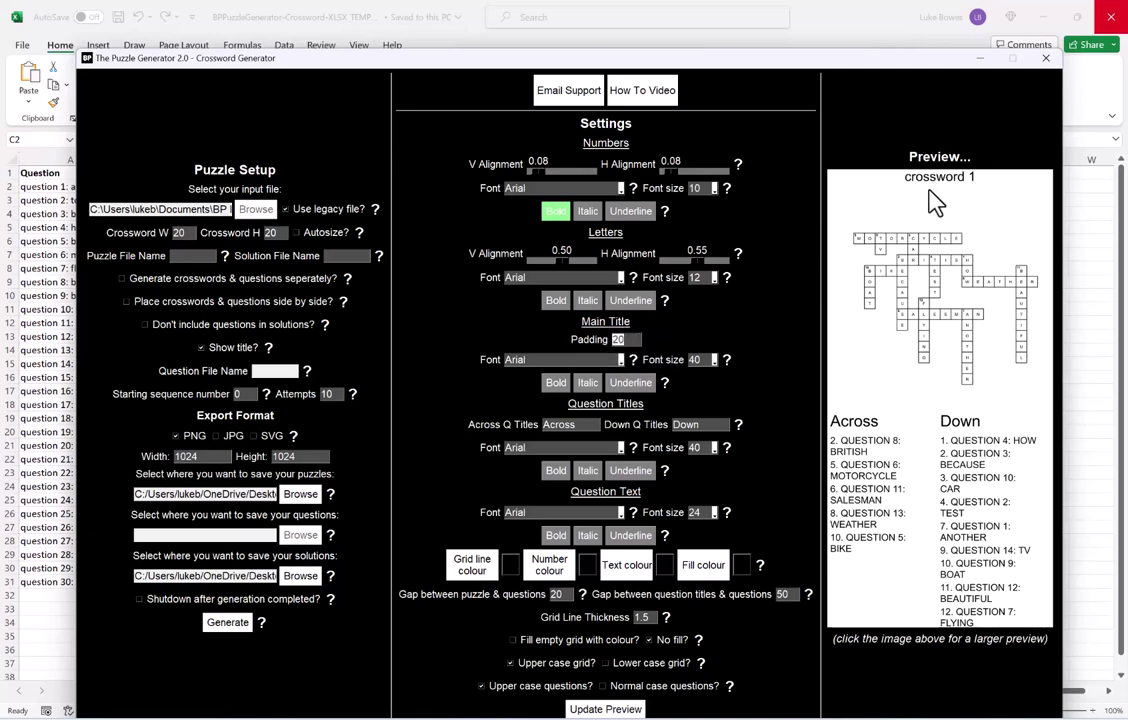
type("0")
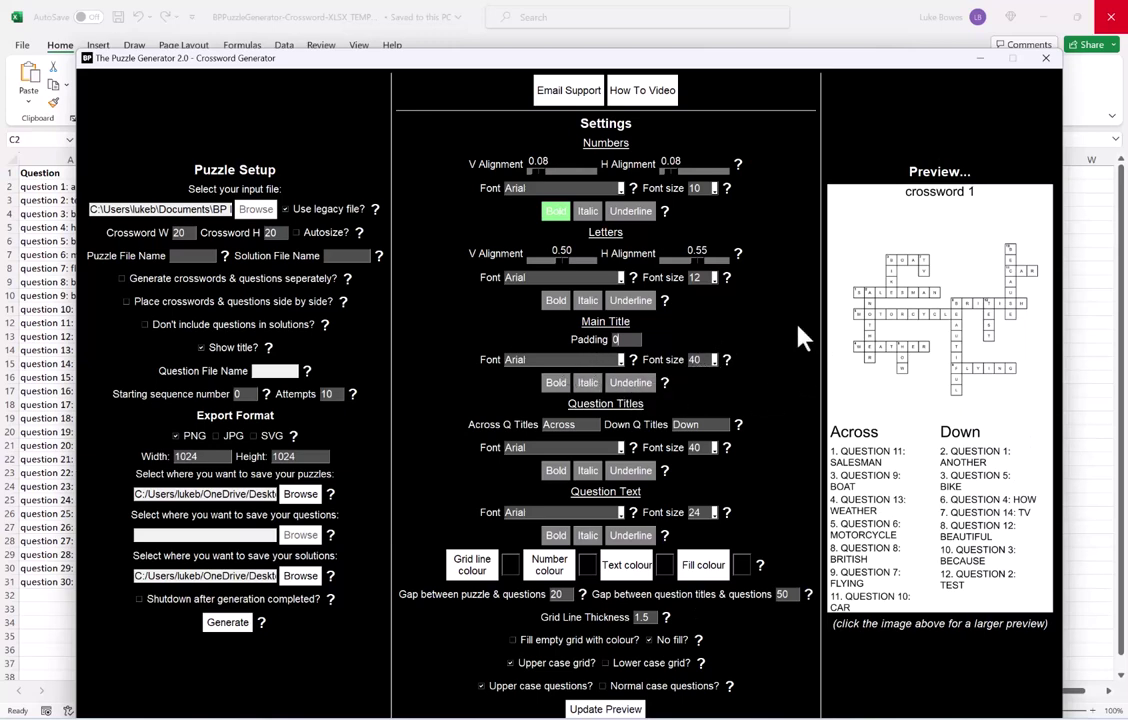
- Make the Across and Down question titles bold
left_click(594, 426)
left_click(556, 470)
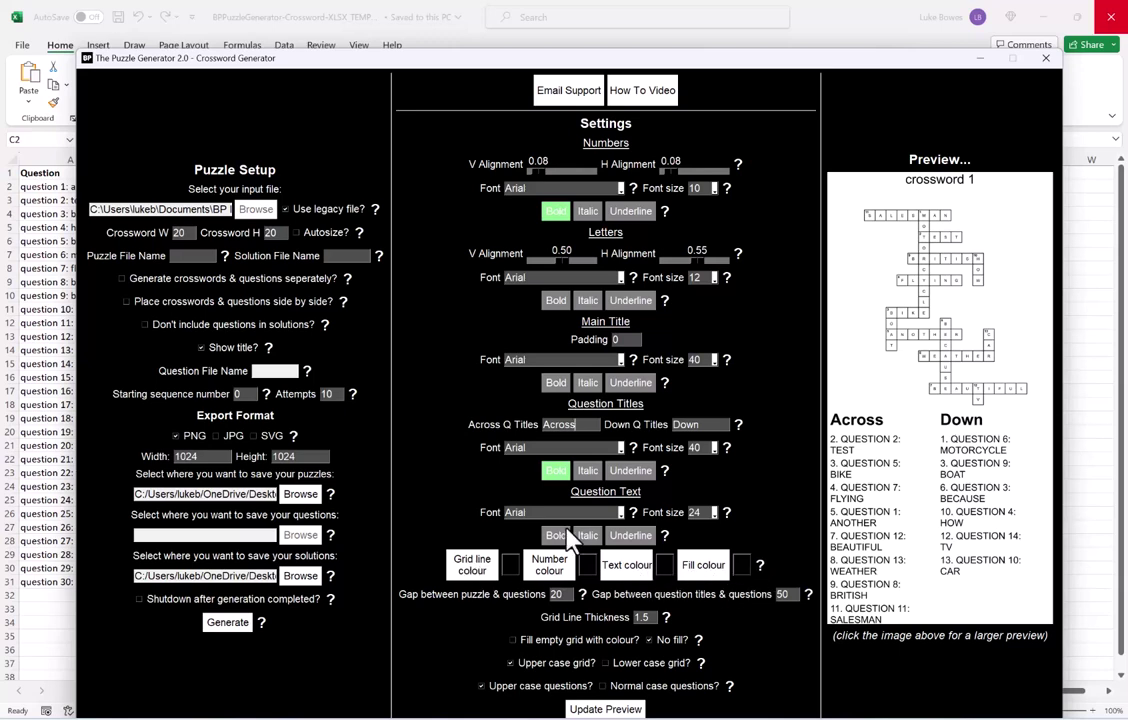
- Set the grid line colour to light grey (192, 192, 192) and refresh the preview
left_click(488, 572)
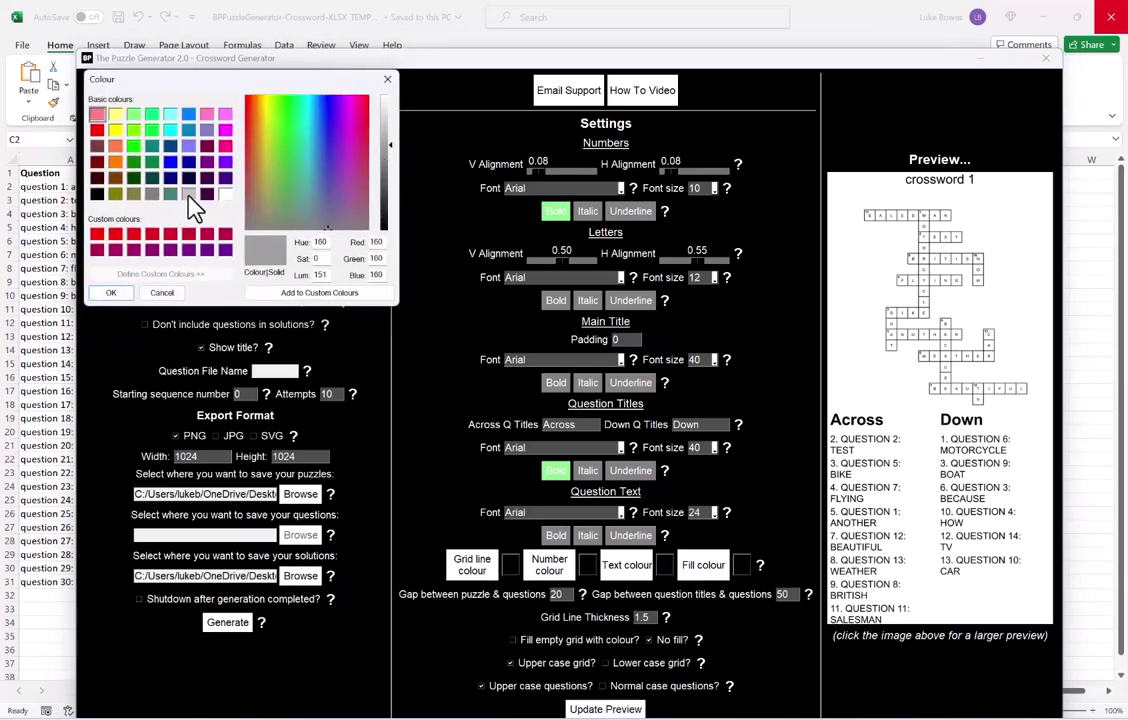
left_click(114, 293)
left_click(634, 710)
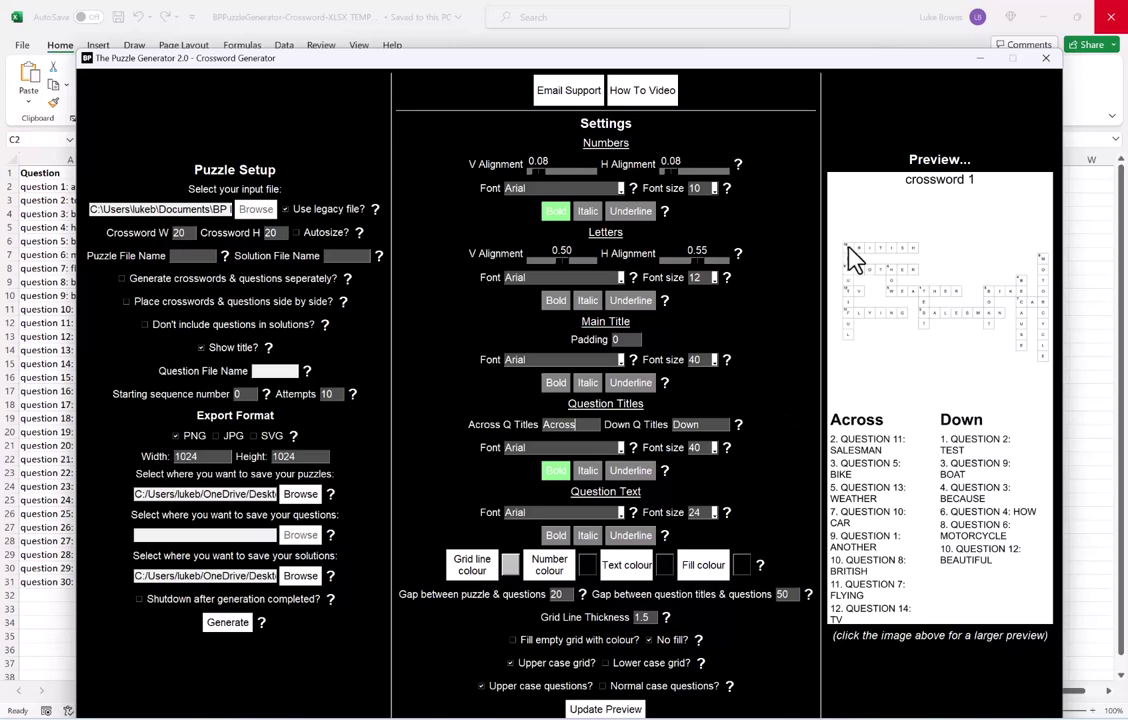
- Set the colour of the grid numbers to the first red custom colour
left_click(550, 566)
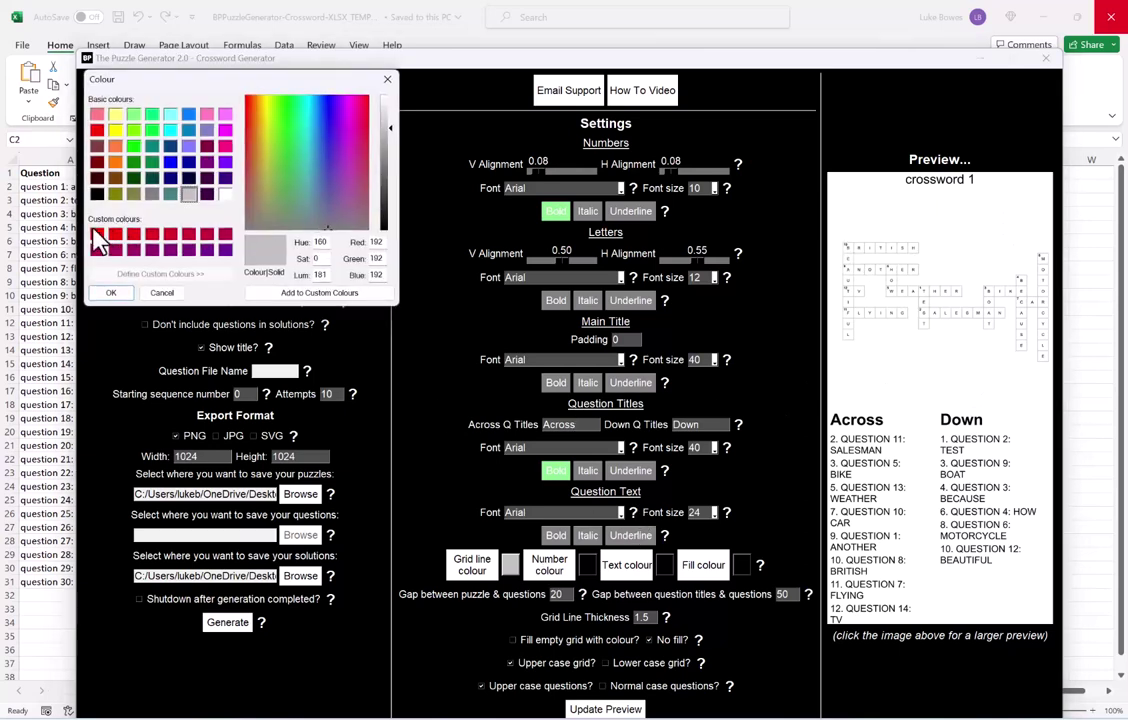
left_click(96, 234)
left_click(112, 293)
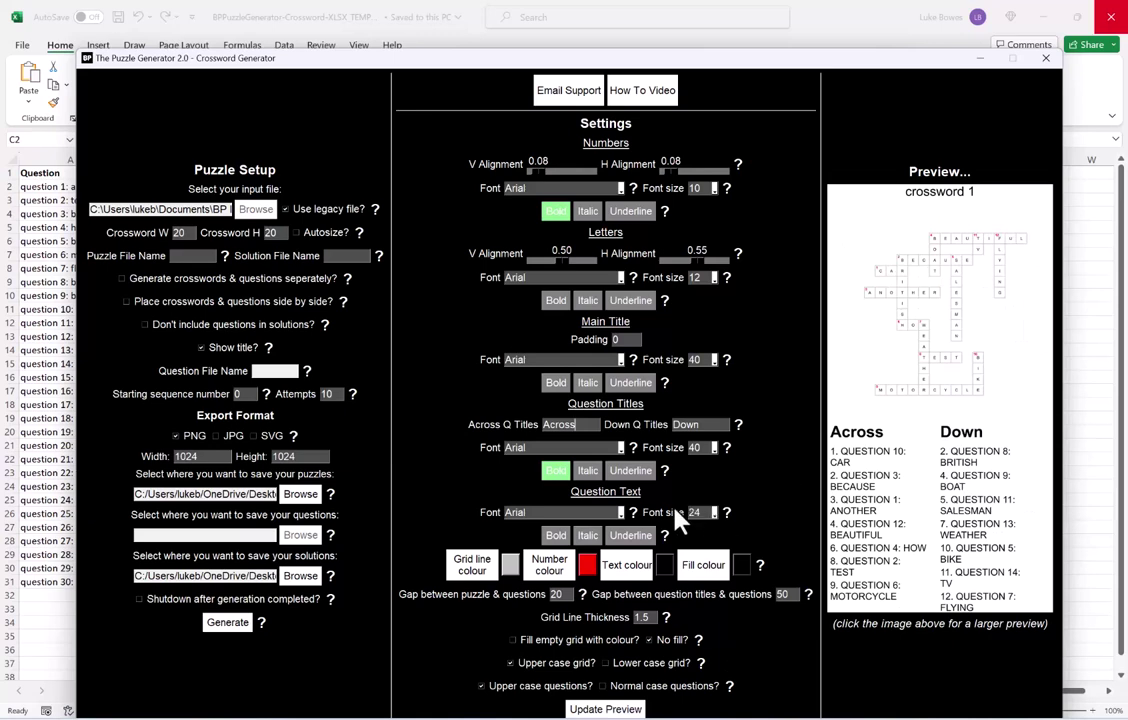
- Set the text colour to medium grey (128, 128, 128)
left_click(643, 573)
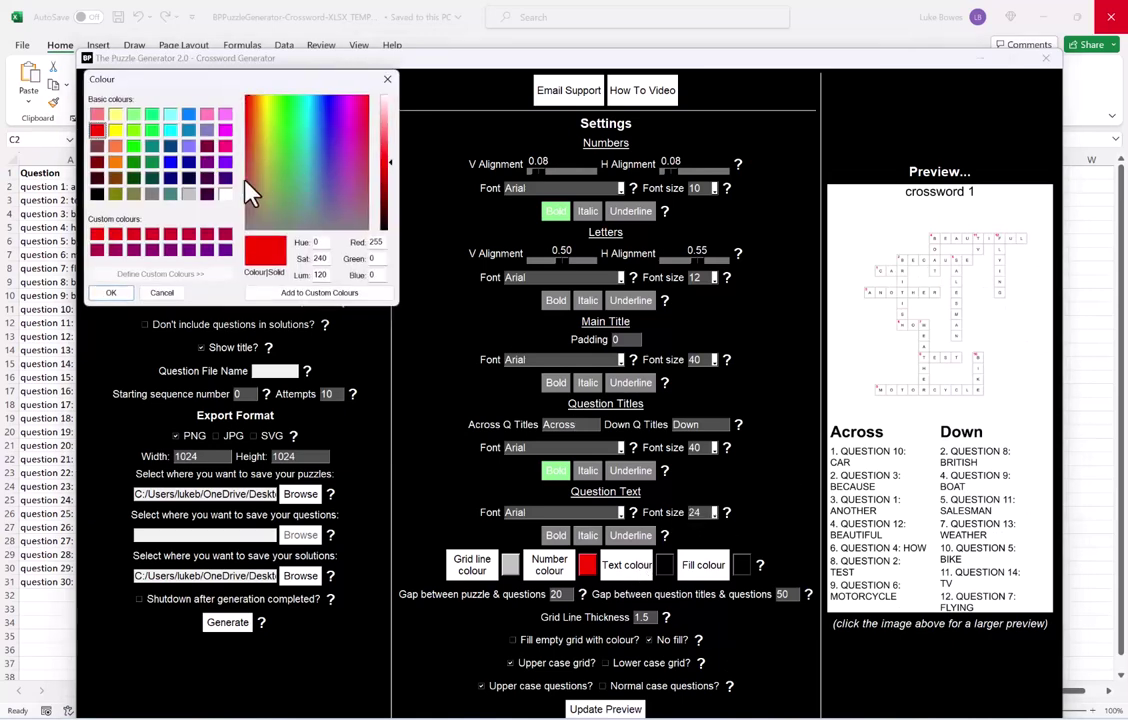
left_click(151, 194)
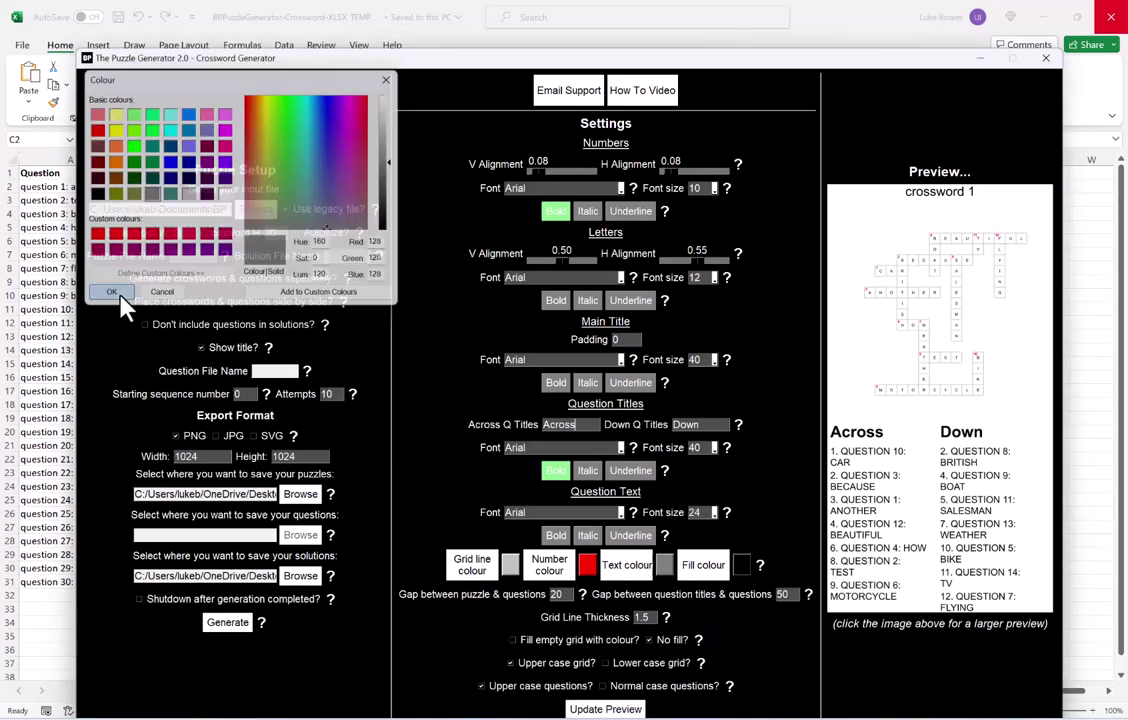
left_click(111, 292)
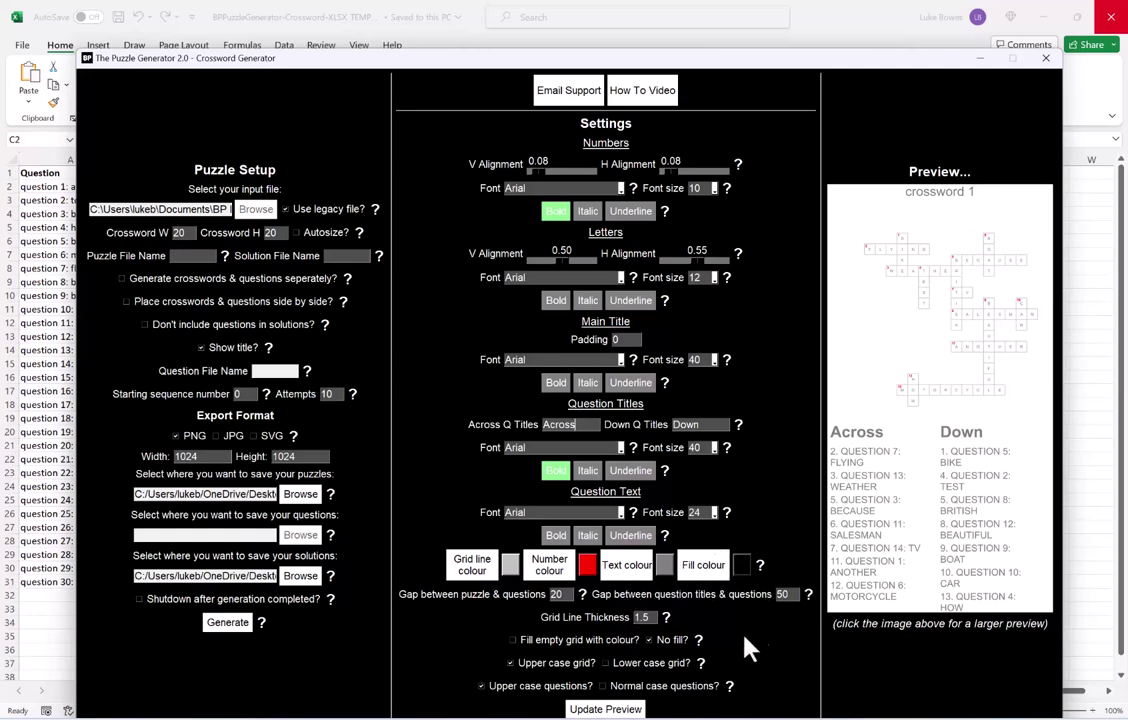
- Fill the empty grid with colour, set the gap between puzzle and questions to 10, and refresh the preview
left_click(545, 650)
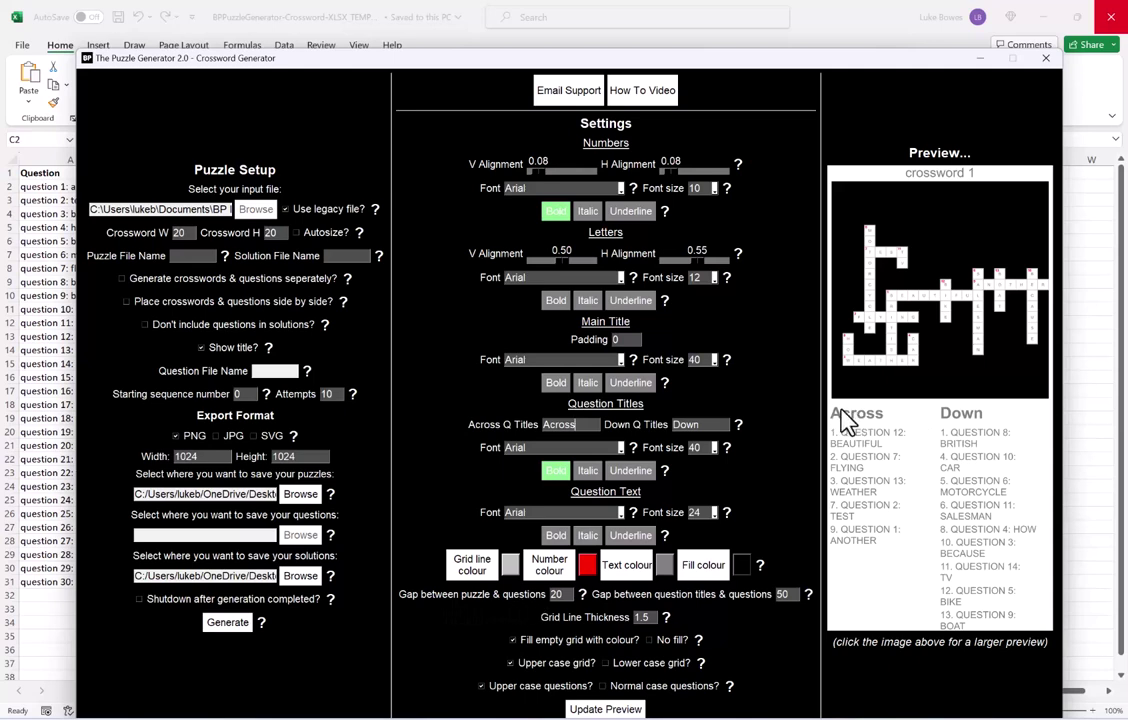
left_click_drag(570, 594, 541, 598)
type("10")
left_click(638, 709)
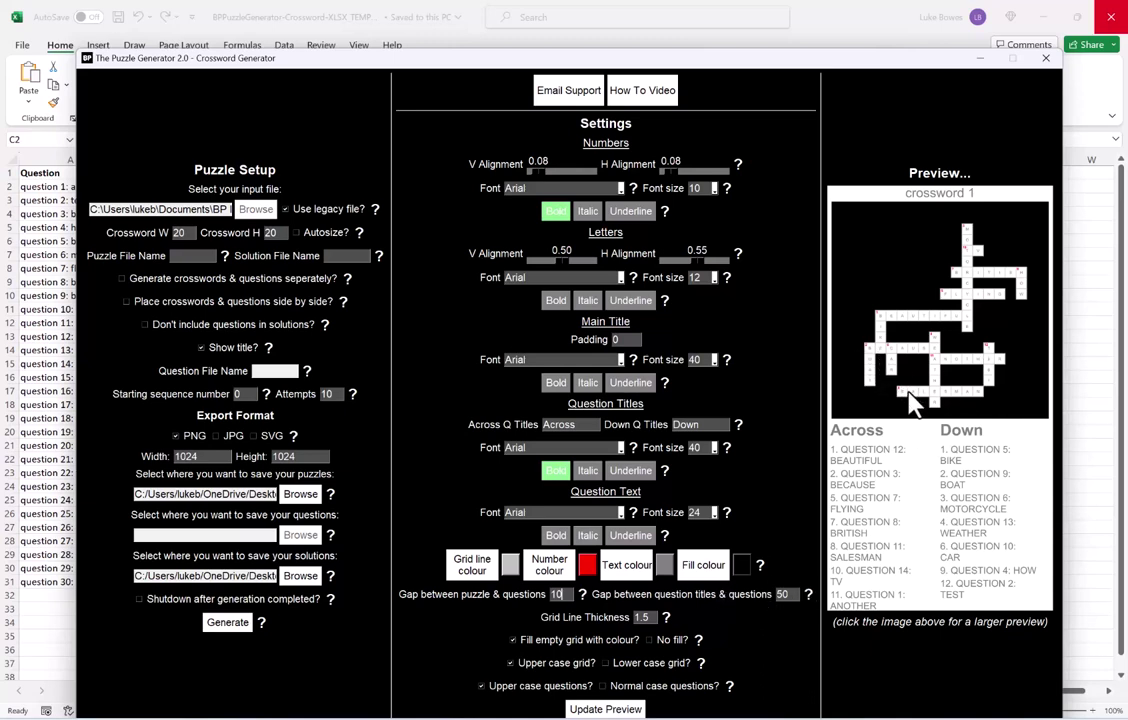
- Set the grid line thickness to 4 and refresh the preview
double_click(648, 617)
type("4")
left_click(630, 709)
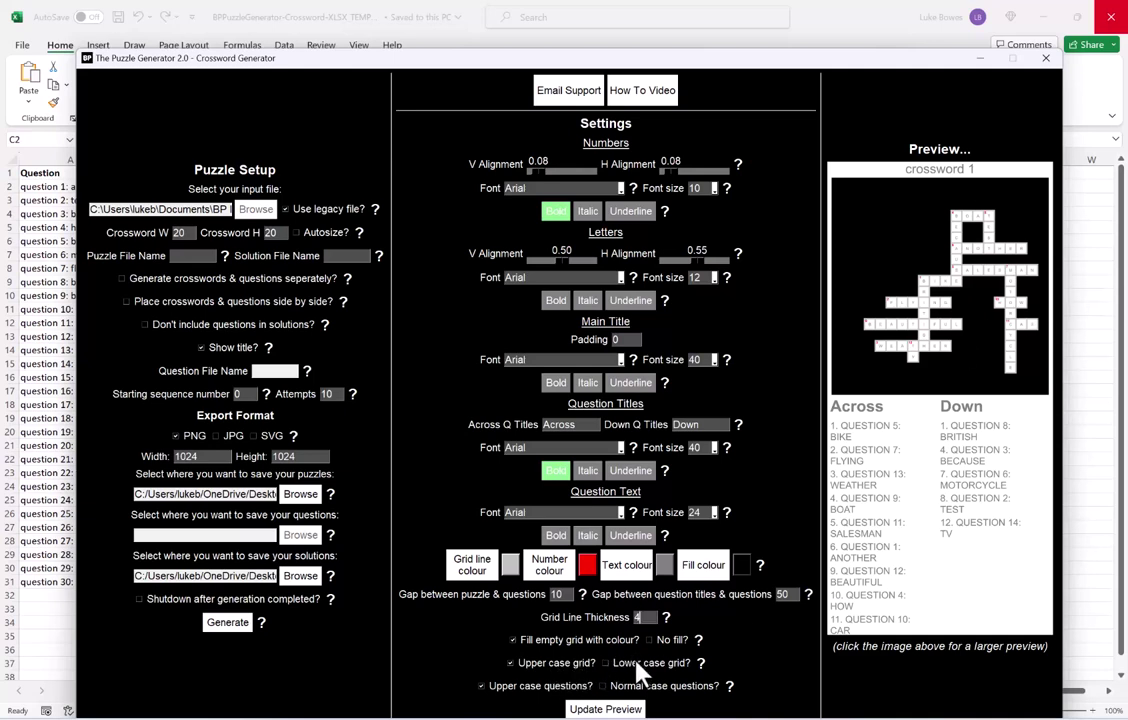
- Switch the grid letters to lower case and the questions to normal case, updating the preview
left_click(607, 664)
left_click(606, 709)
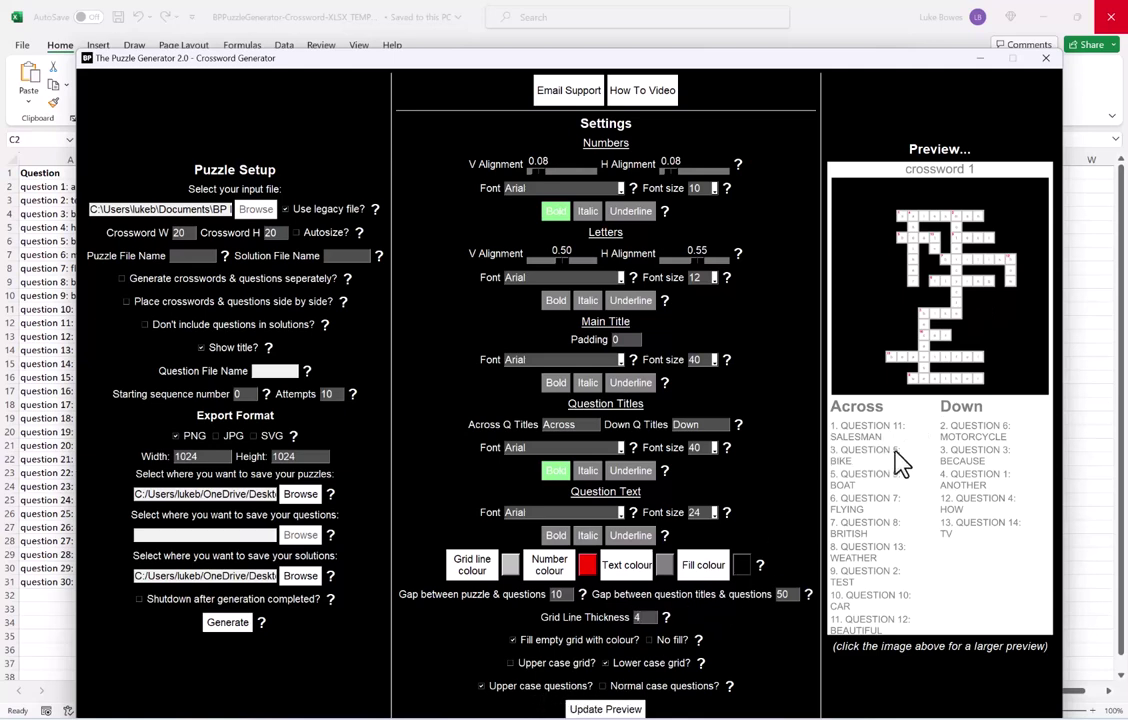
left_click(697, 689)
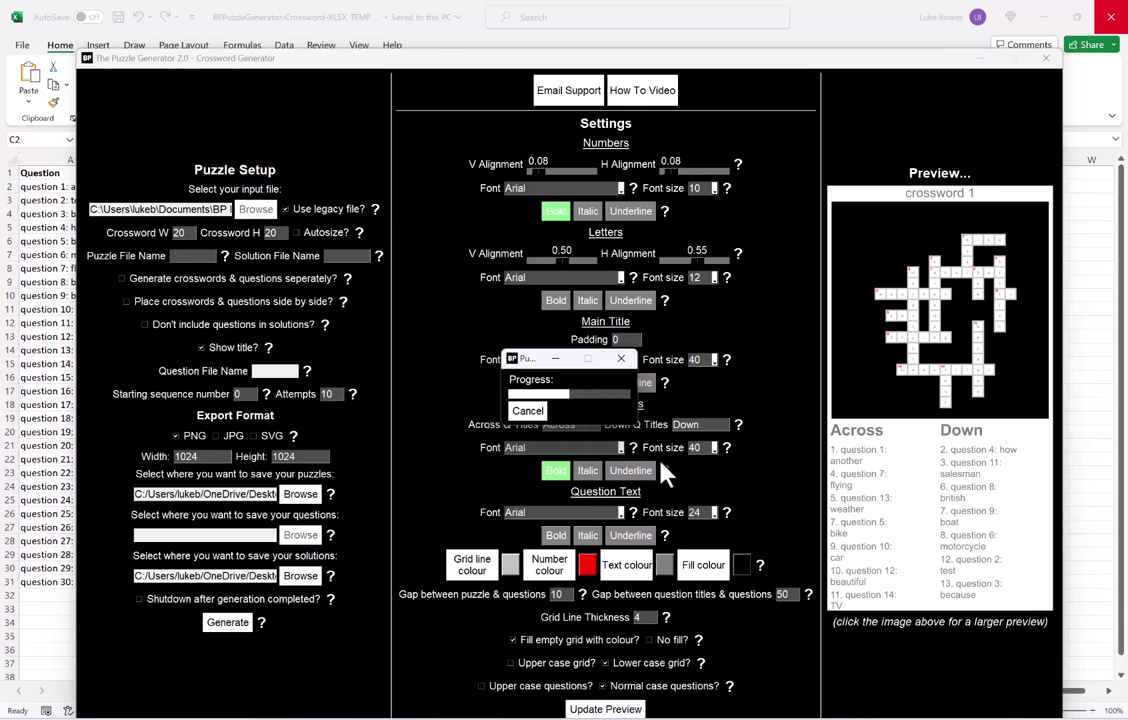
- Generate the crosswords, close the progress window, and open the Puzzles folder inside OUTPUT2 in File Explorer
left_click(531, 406)
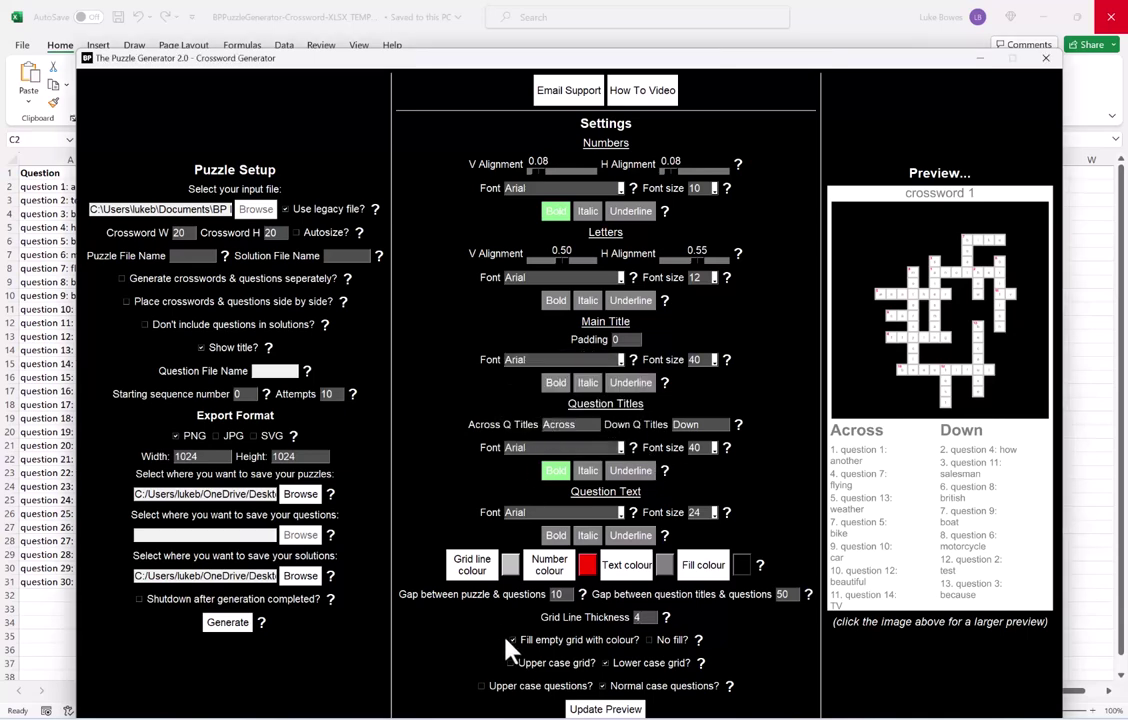
mouse_move(520, 719)
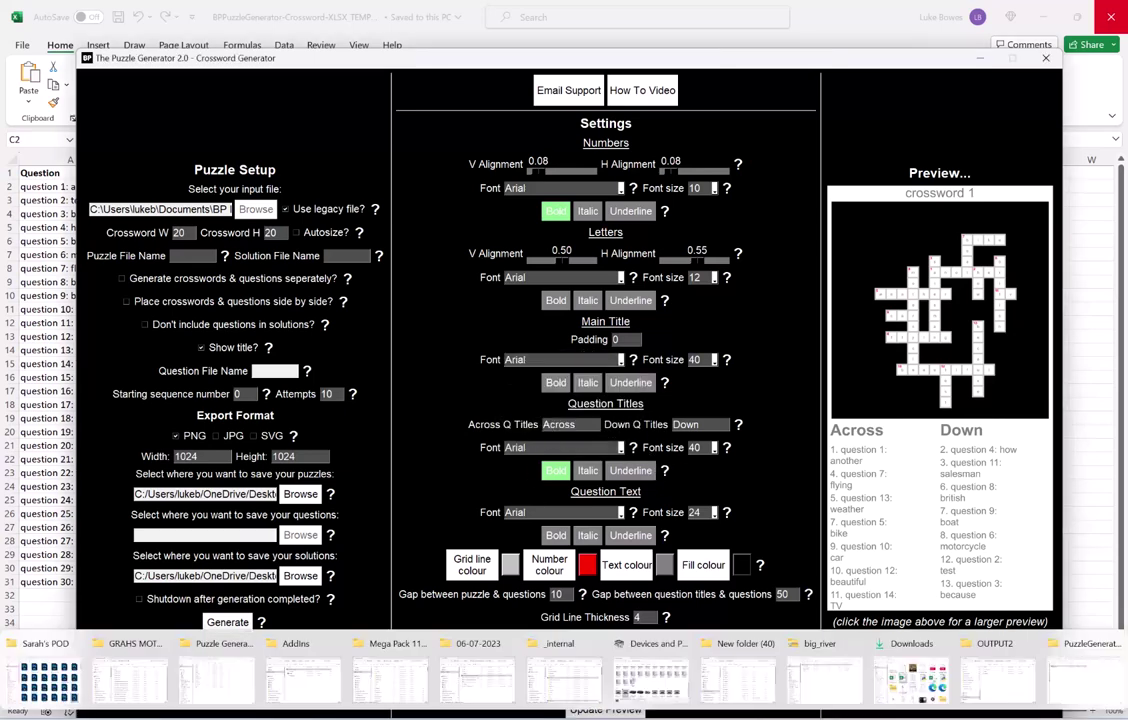
left_click(1088, 675)
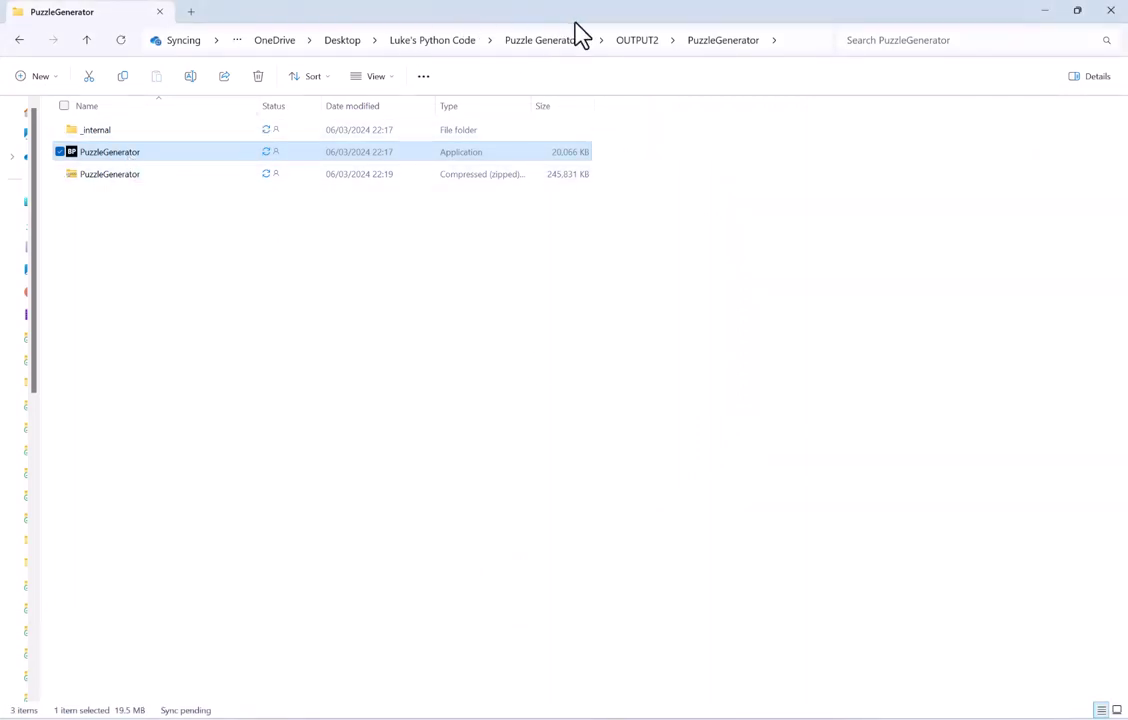
left_click(637, 40)
left_click(145, 158)
double_click(145, 158)
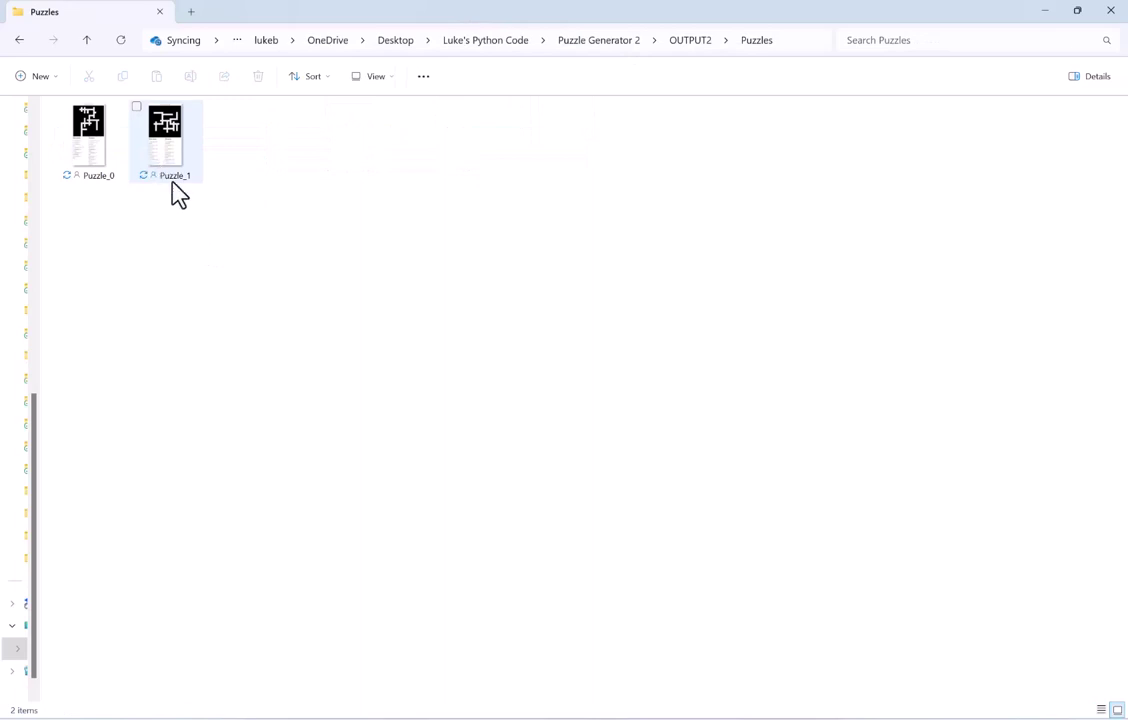
- View the generated puzzle images Puzzle_0 and Puzzle_1, closing each one after checking it
left_click(94, 150)
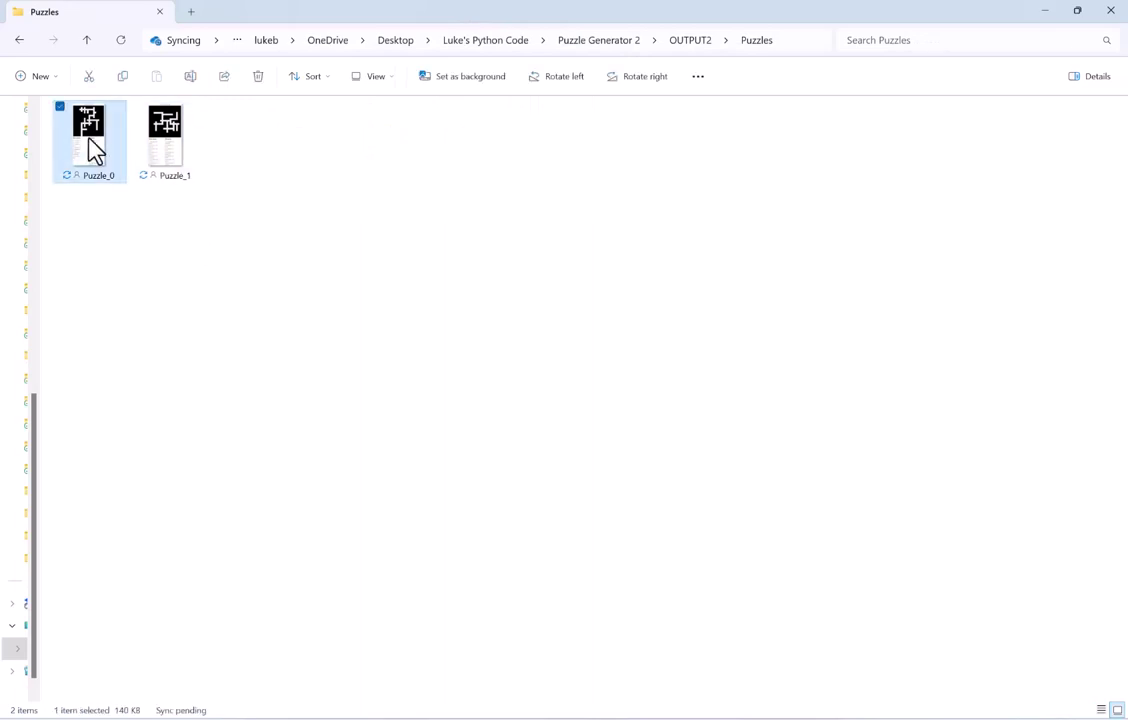
double_click(94, 150)
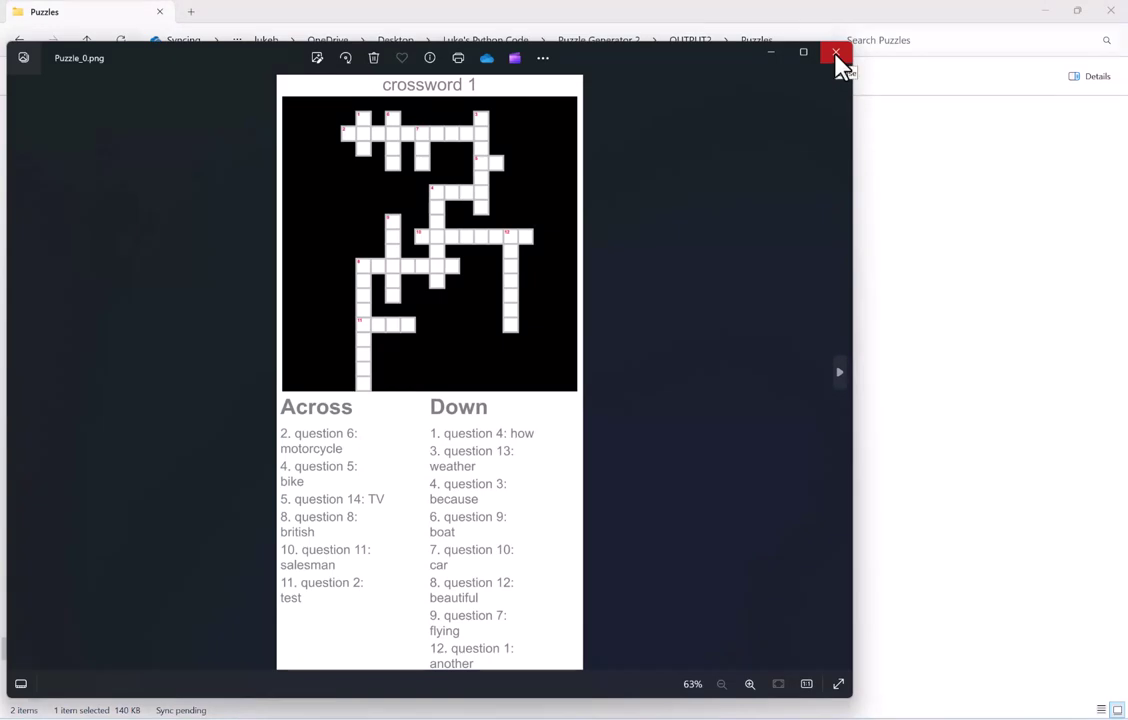
left_click(836, 56)
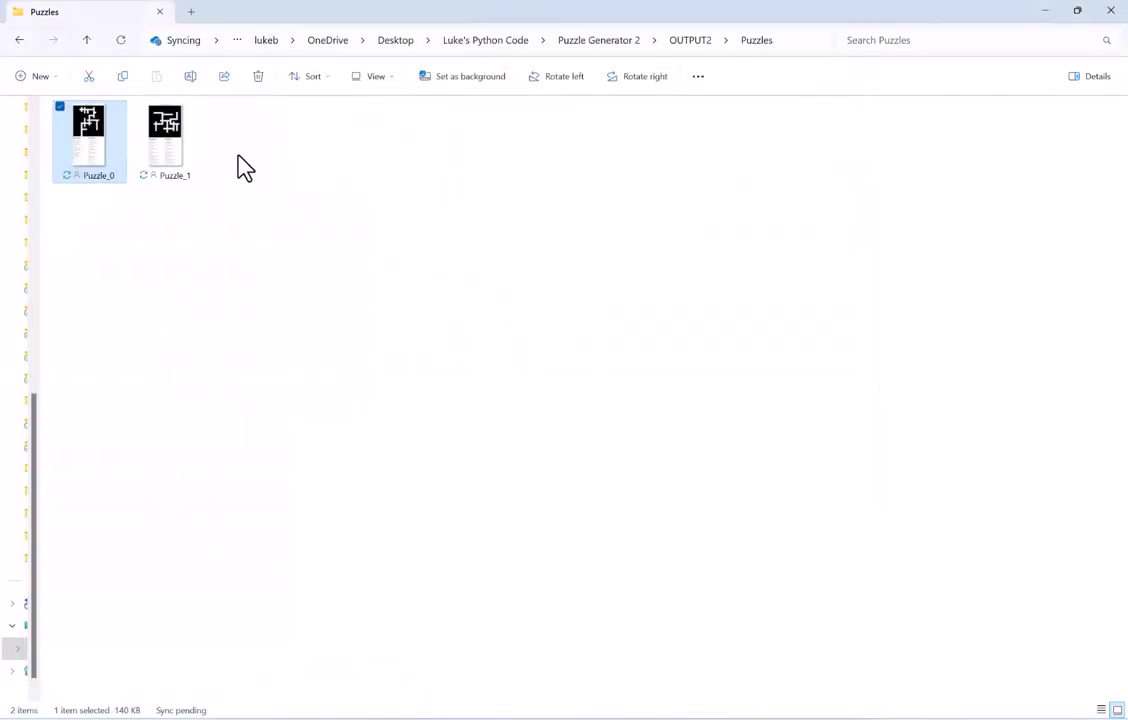
left_click(168, 152)
double_click(168, 152)
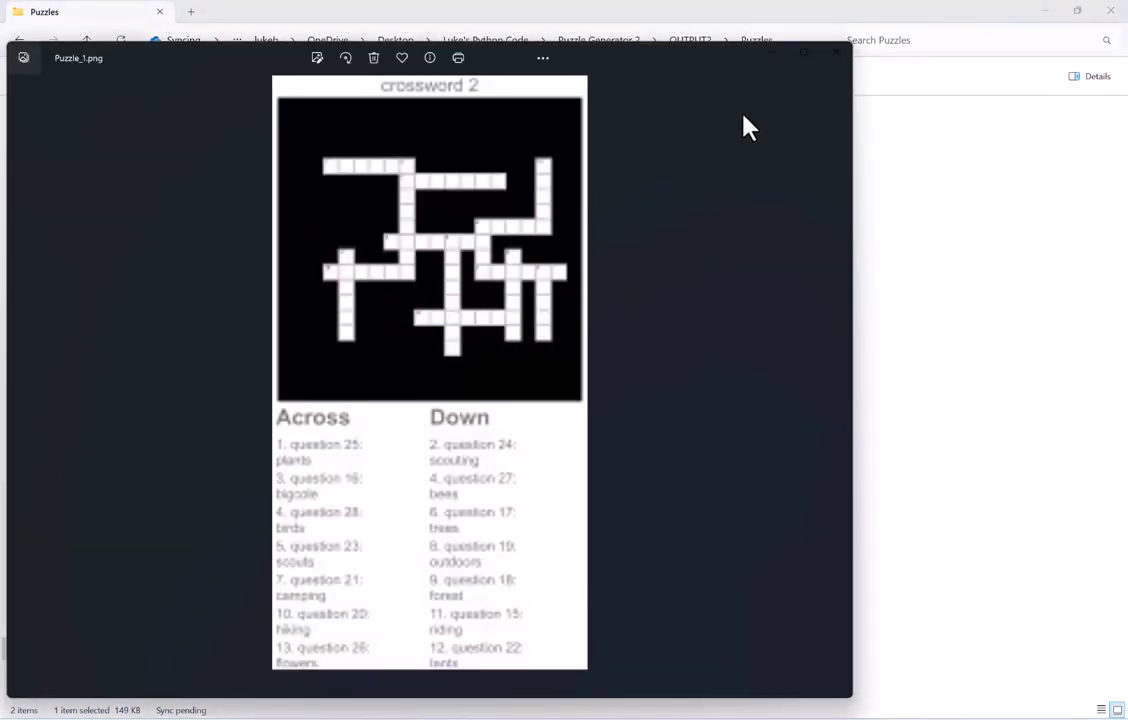
left_click(840, 55)
- Open the Solutions folder in OUTPUT2 and view the images Solution_0 and Solution_1, closing each one after checking it
left_click(692, 41)
double_click(186, 178)
double_click(107, 160)
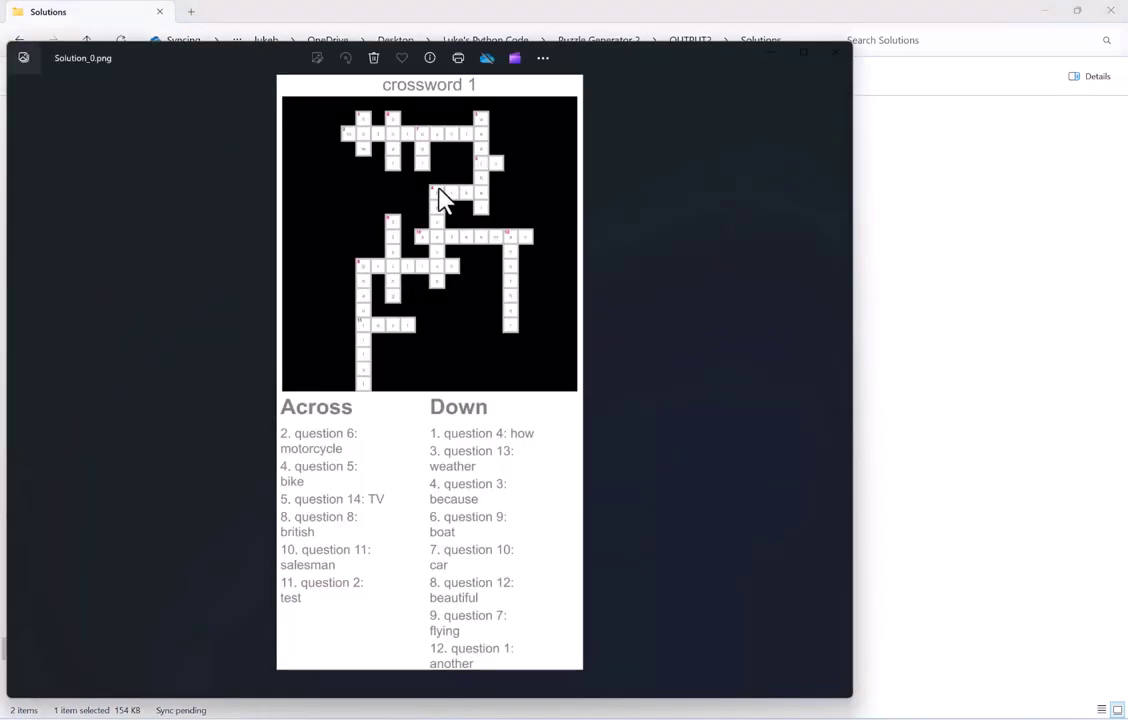
left_click(836, 54)
left_click(180, 160)
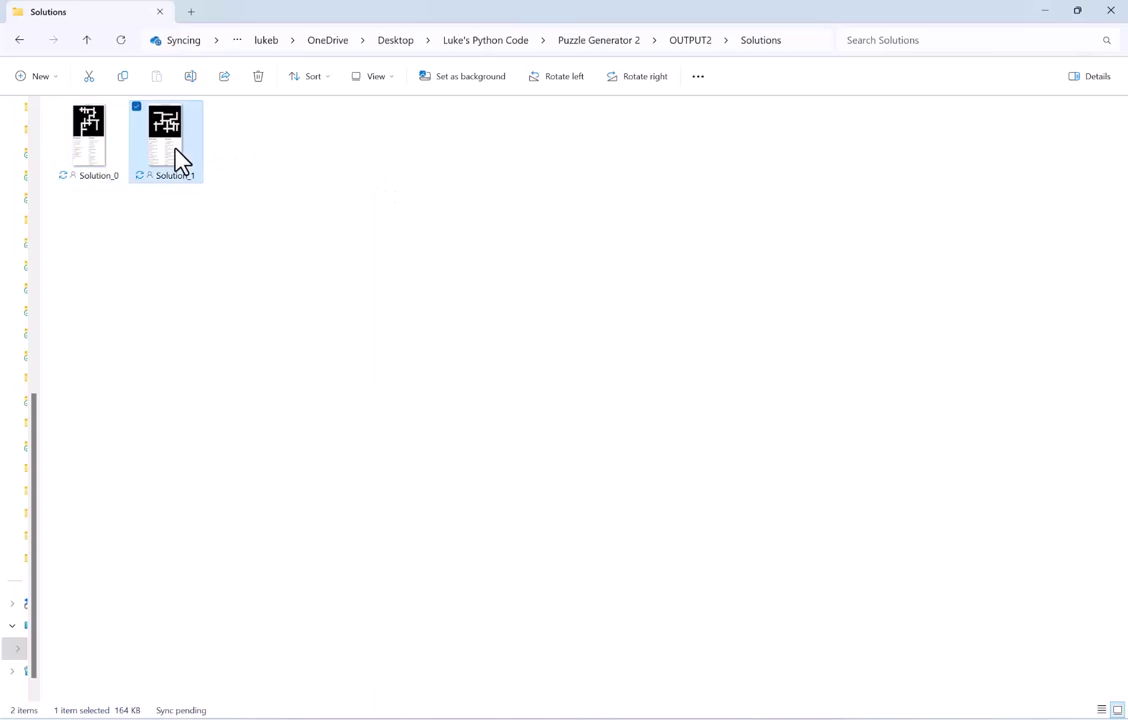
double_click(180, 160)
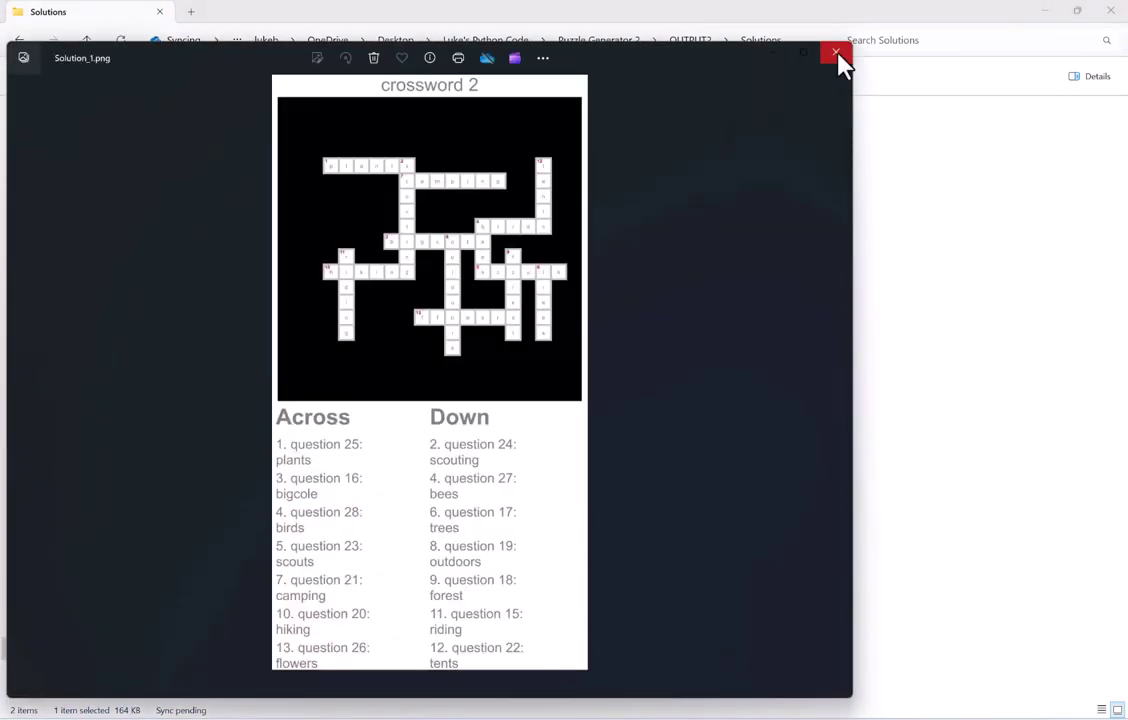
left_click(837, 58)
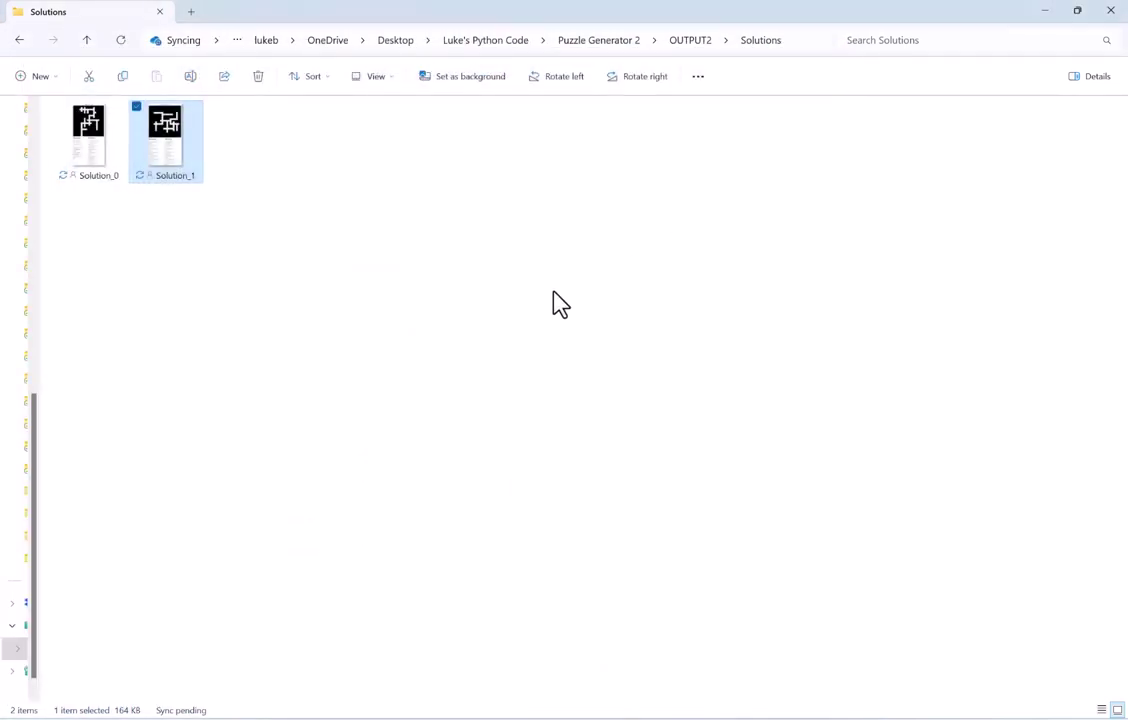